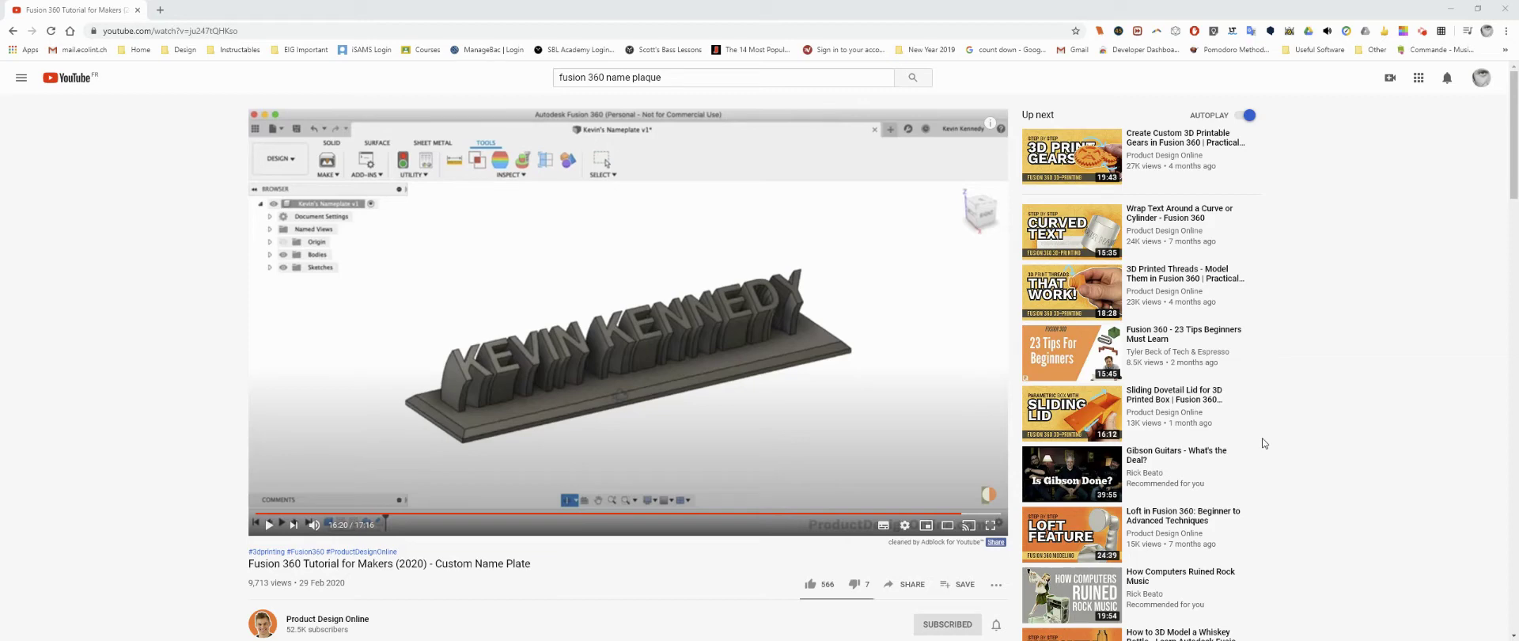
Drag the YouTube tutorial window aside to reveal the Fusion 360 window behind it
left_click_drag(712, 12, 1518, 107)
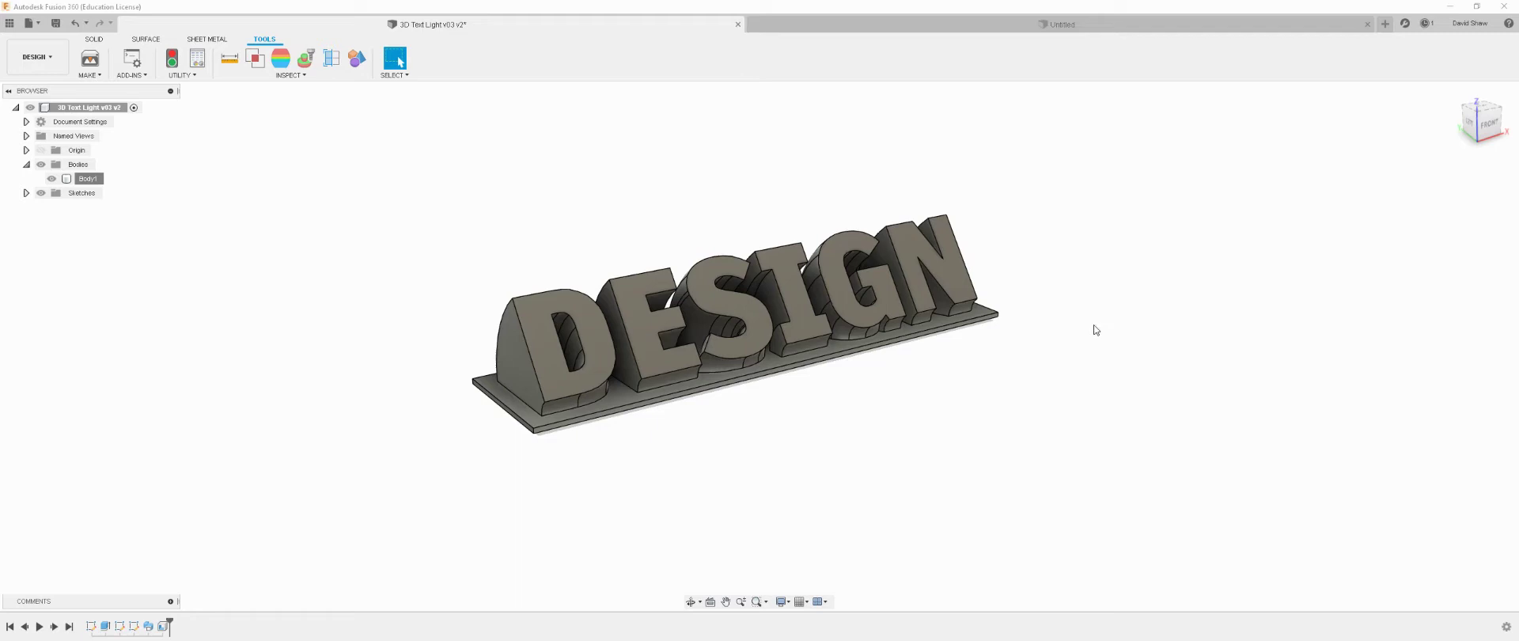
left_click(1089, 25)
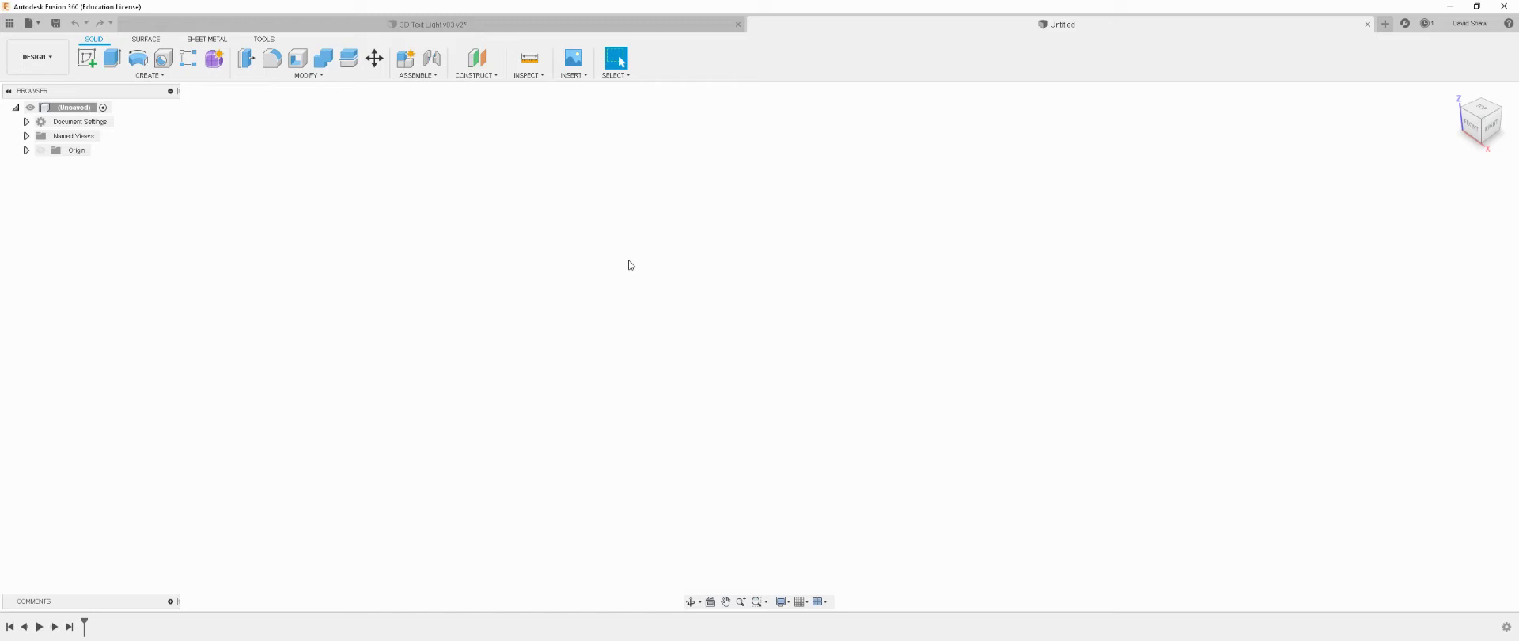
left_click(1473, 24)
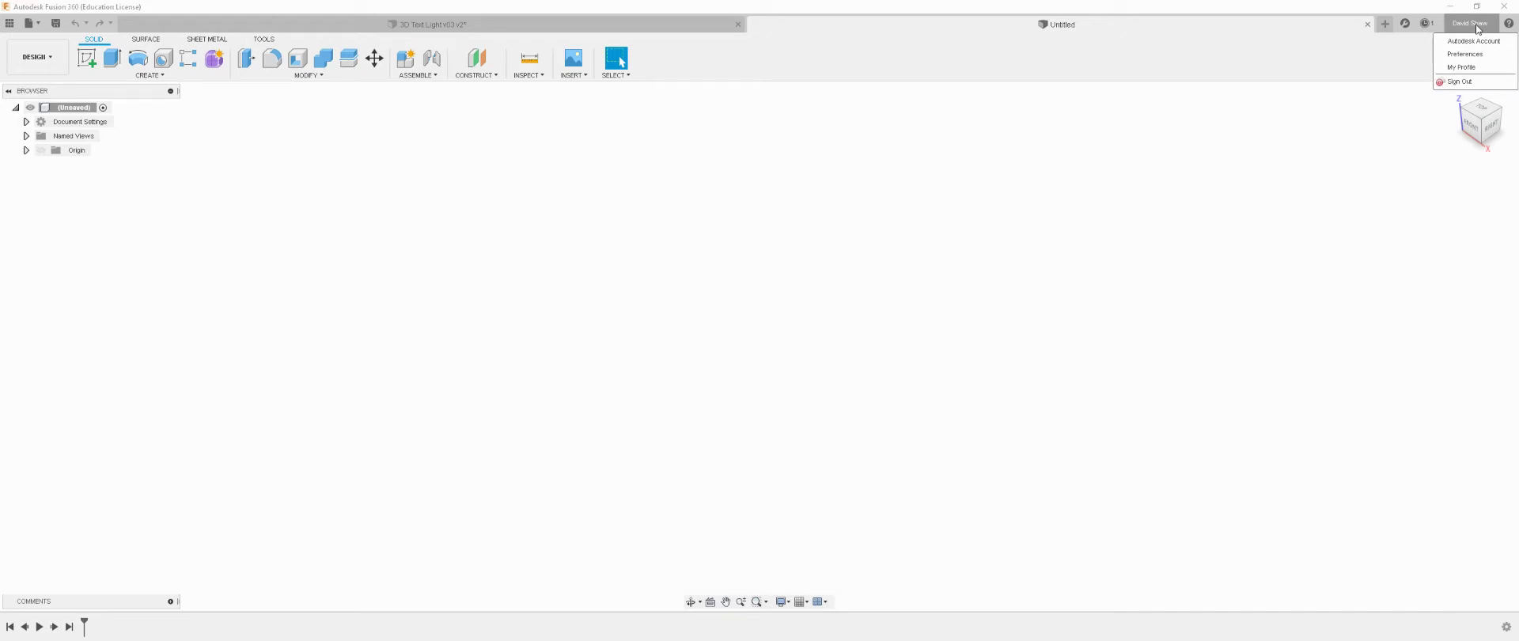
left_click(1466, 55)
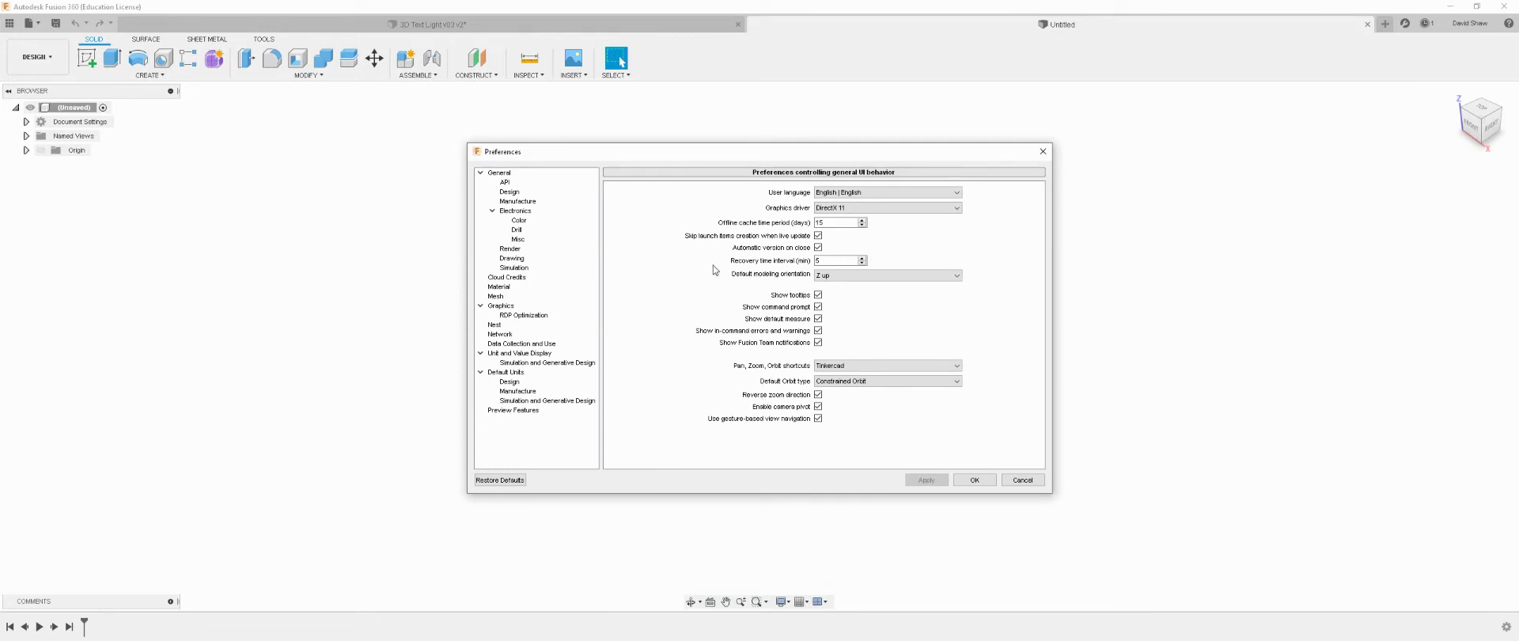
left_click(549, 172)
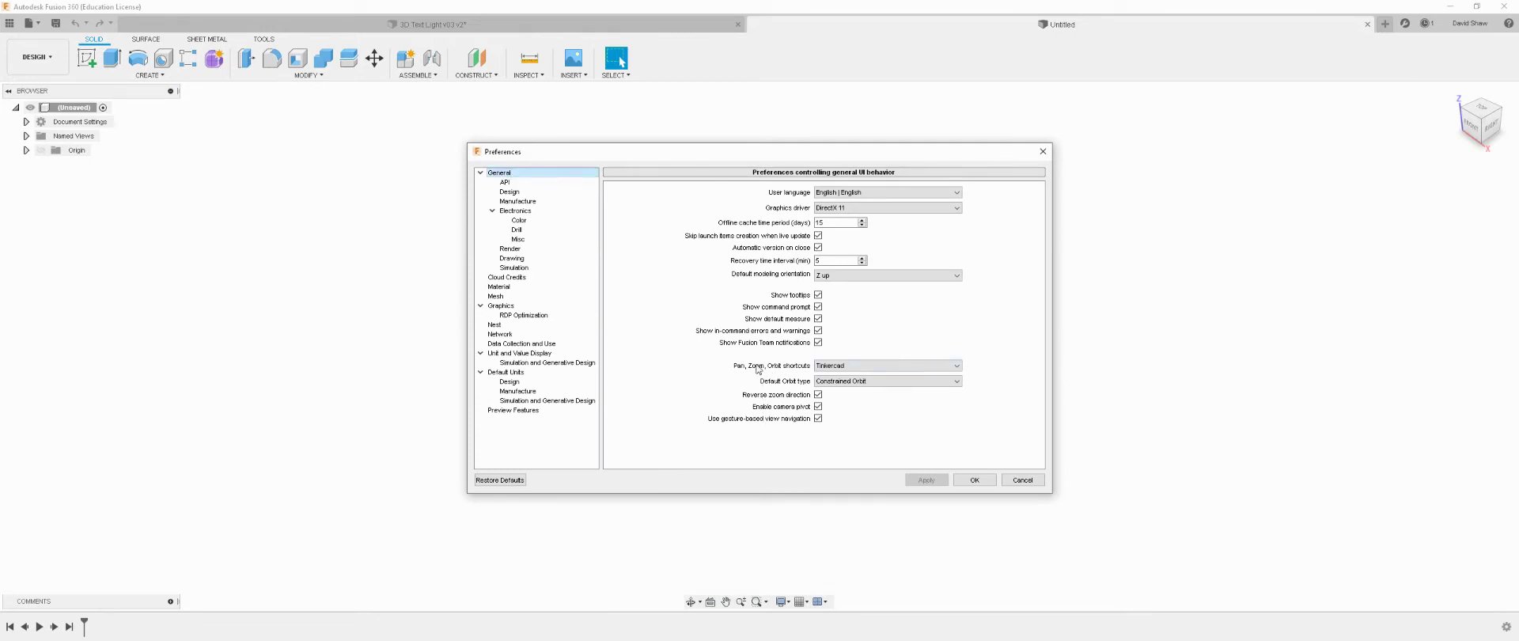
left_click(838, 367)
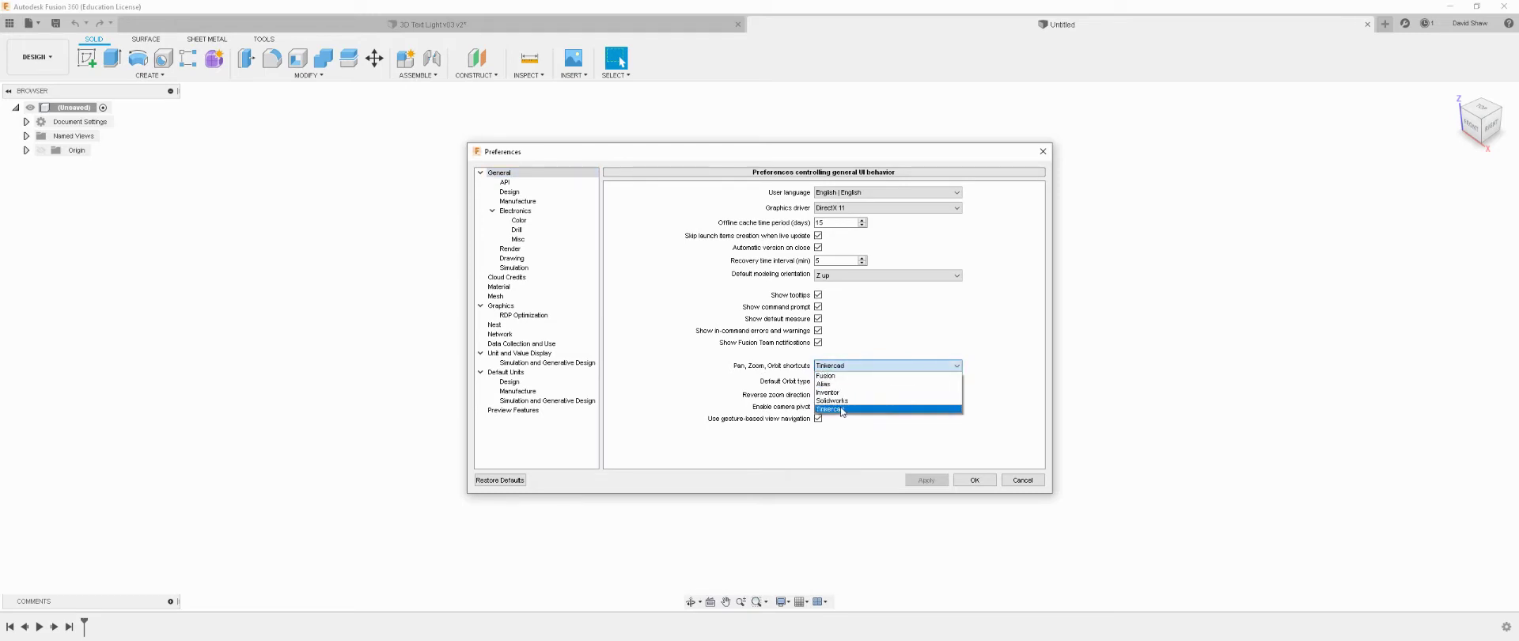
left_click(843, 409)
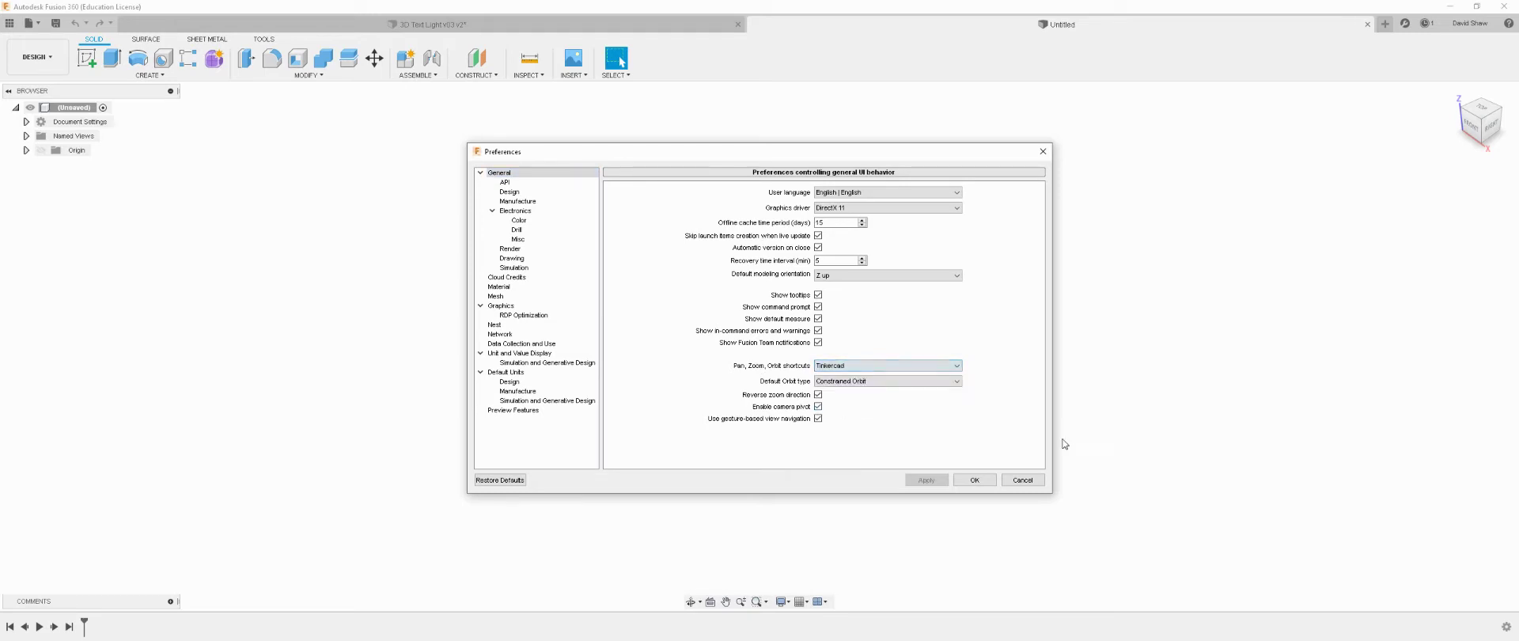
left_click(1023, 479)
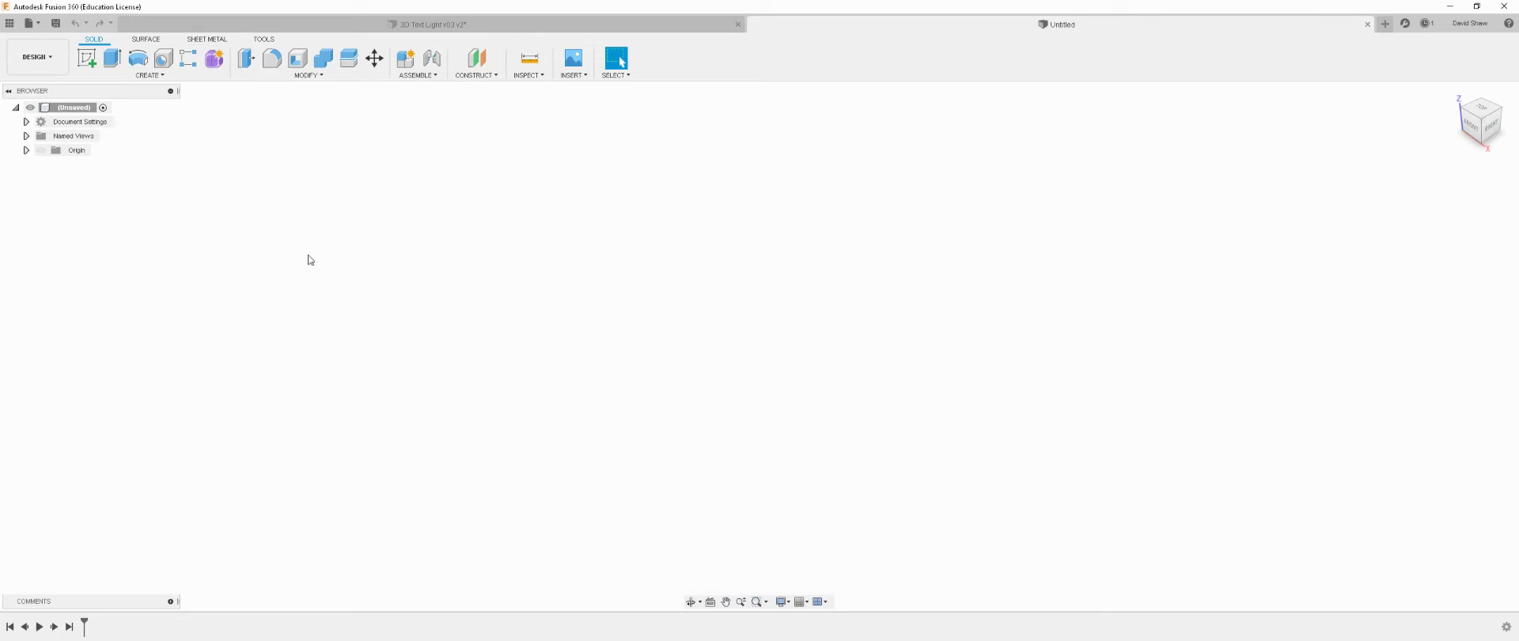
Orbit and zoom around the 3D Text Light DESIGN model to inspect its underside and other sides
left_click(617, 24)
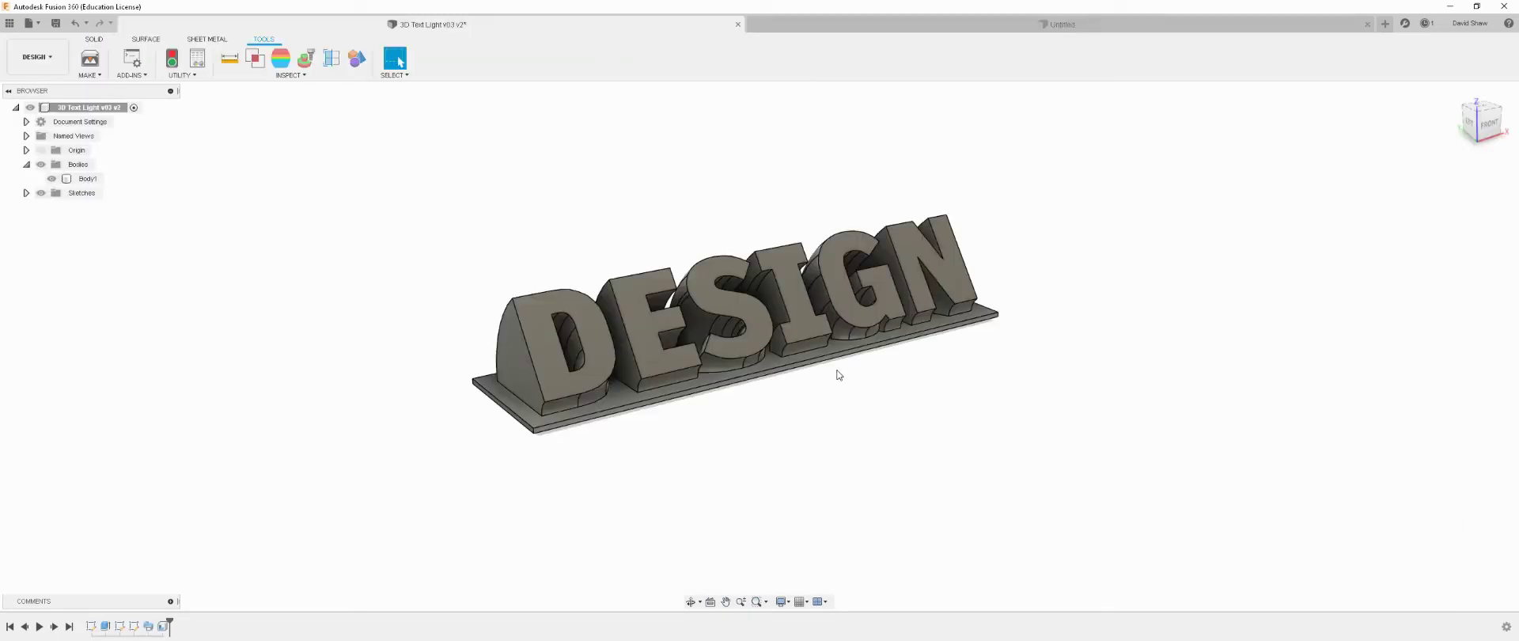
middle_click_drag(834, 394, 772, 365, "shift")
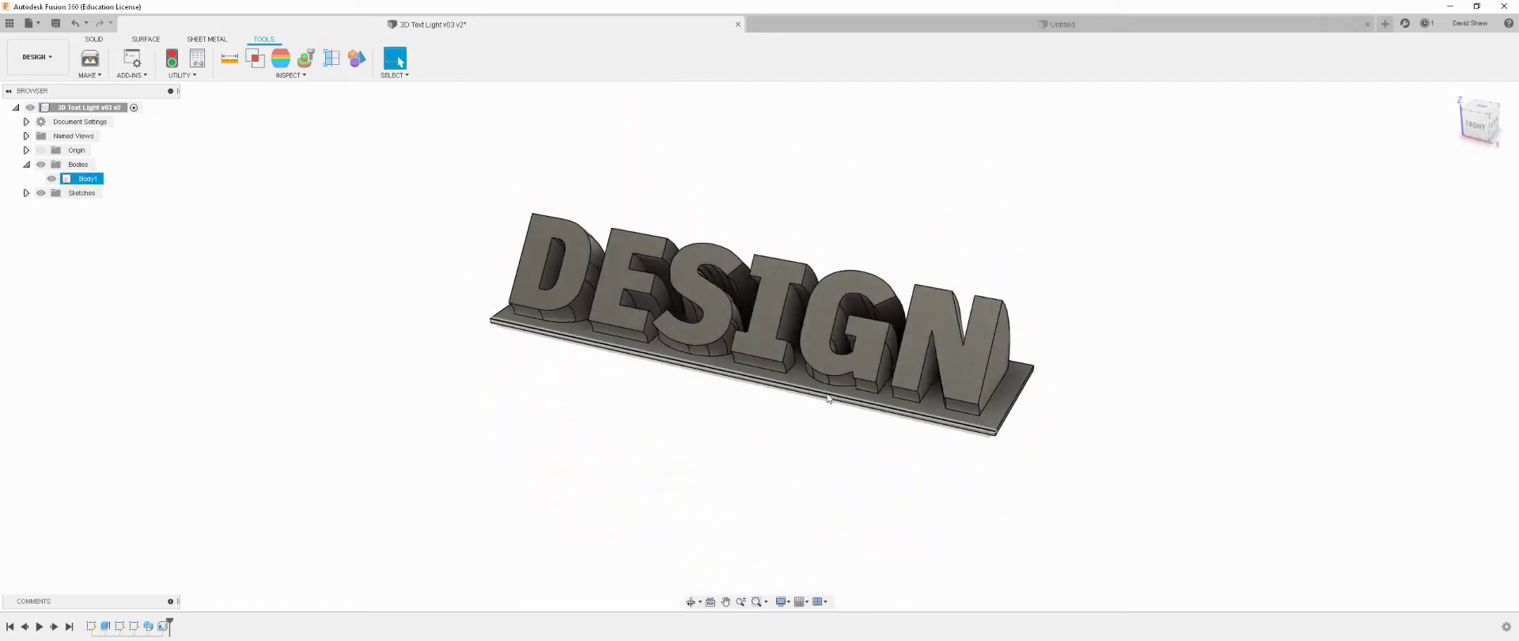
scroll(769, 364, "up", 2)
scroll(769, 363, "down", 2)
scroll(742, 411, "up", 2)
scroll(794, 206, "down", 2)
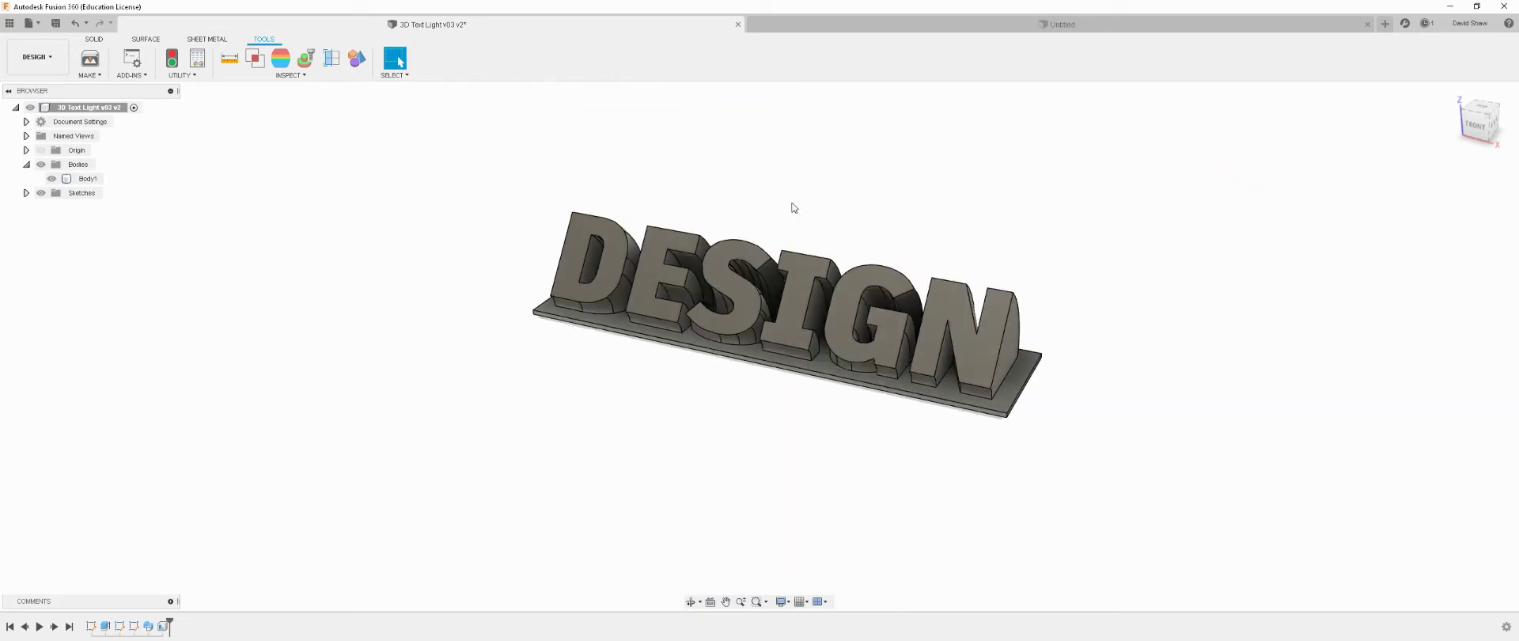
scroll(757, 400, "up", 2)
middle_click_drag(757, 401, 701, 427, "shift")
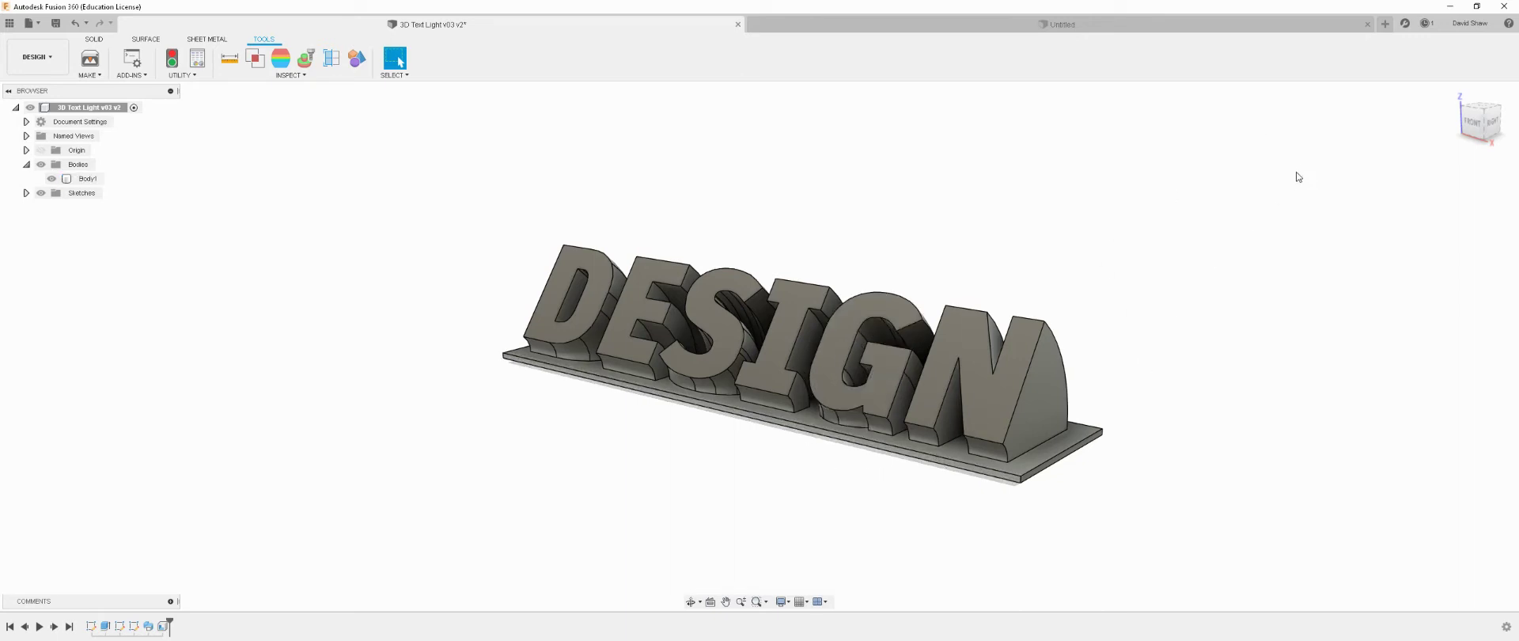
Cue the tutorial video to 3:06, where the base rectangle is sized 75 × 40 mm
left_click(963, 30)
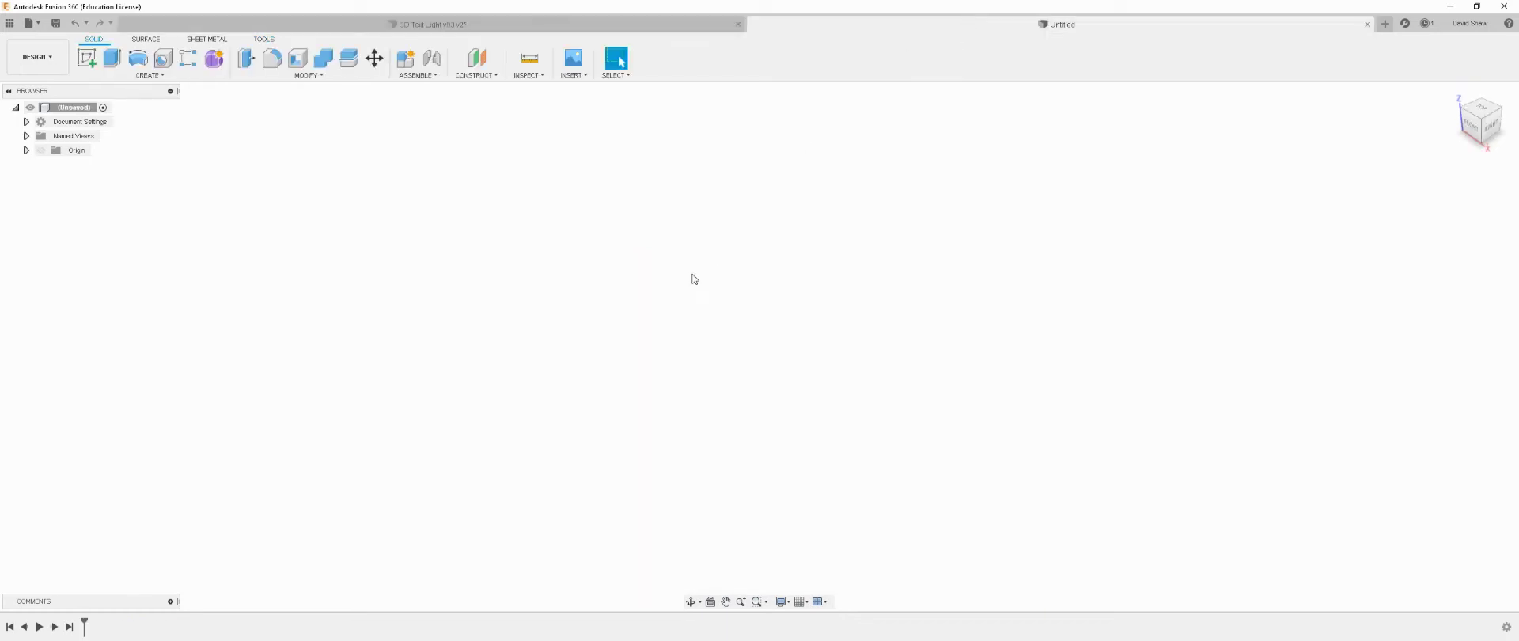
key("alt+Tab")
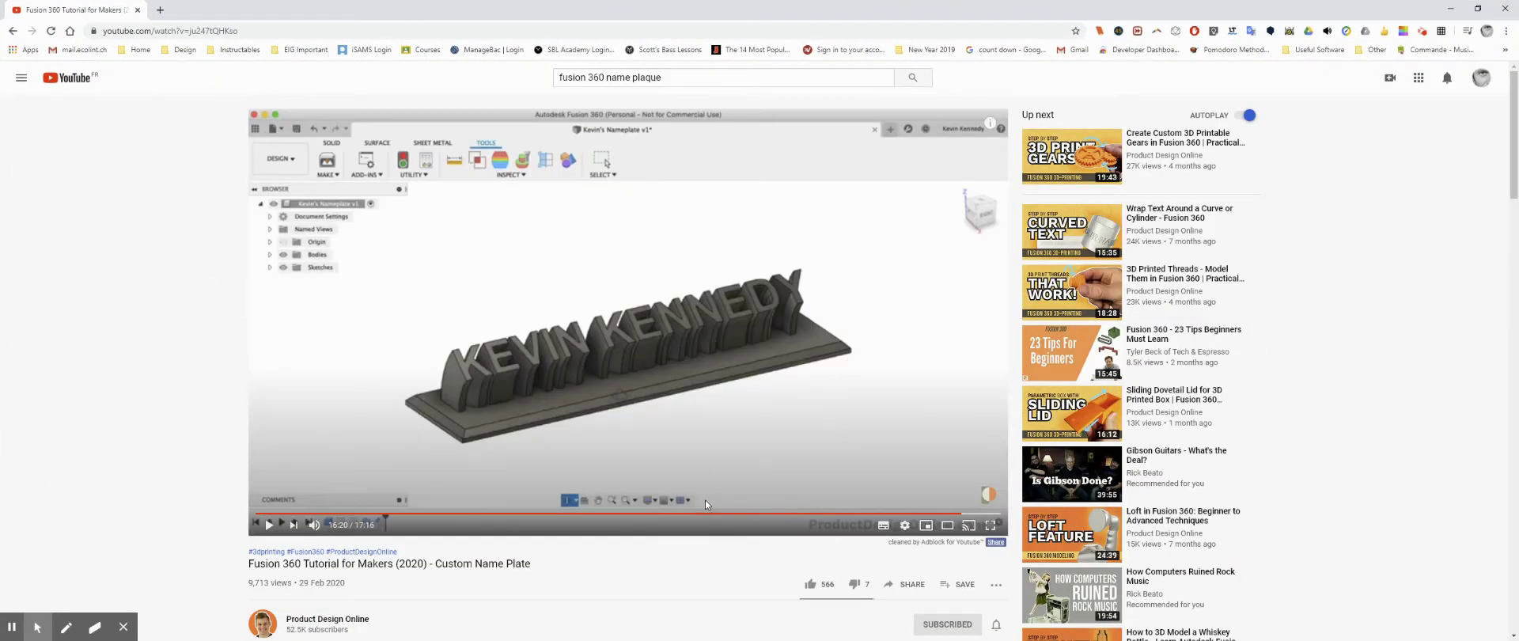
left_click(271, 514)
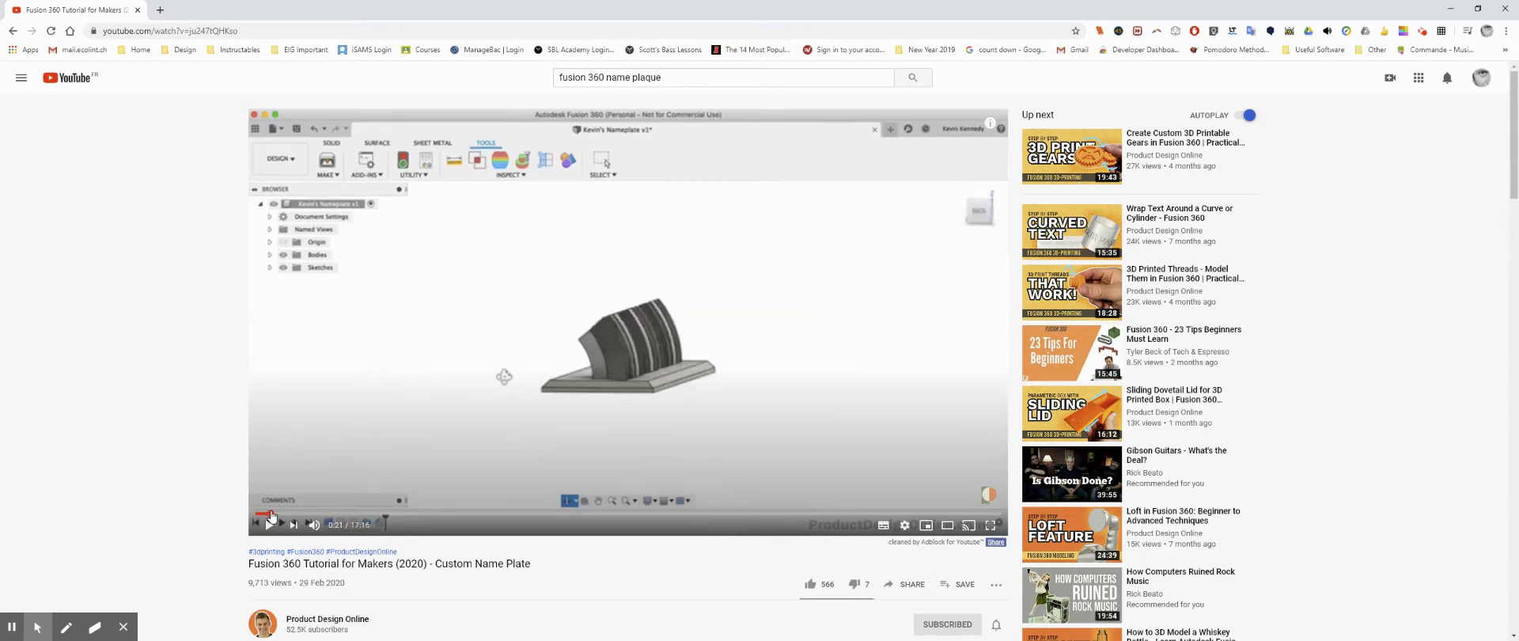
left_click(299, 514)
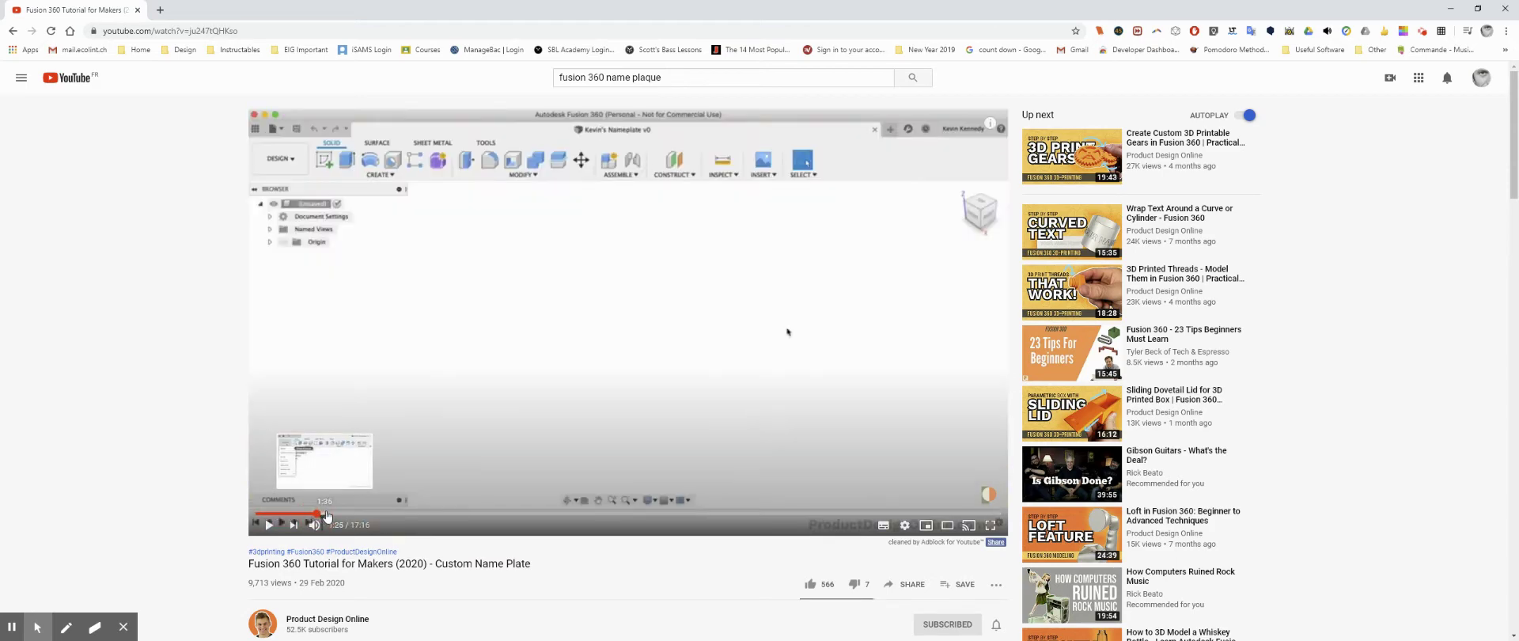
left_click(327, 514)
left_click(358, 514)
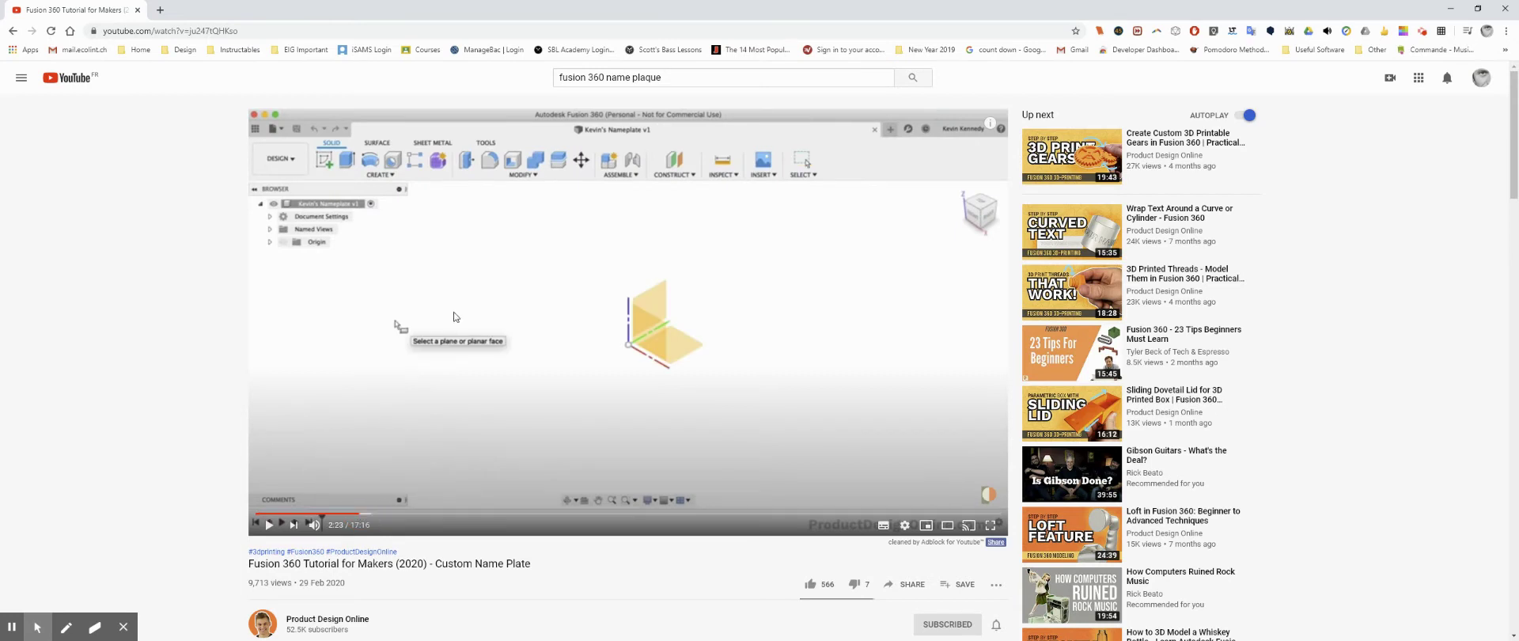
left_click(375, 514)
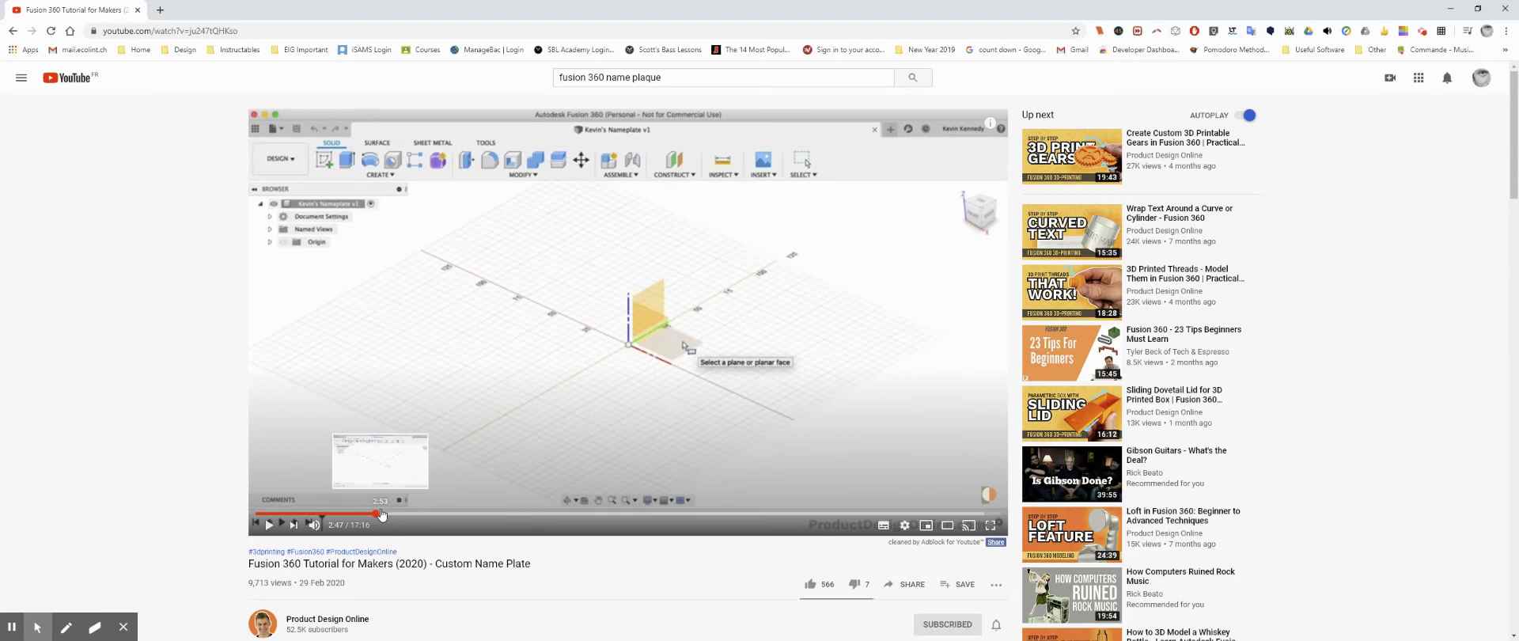
left_click(382, 514)
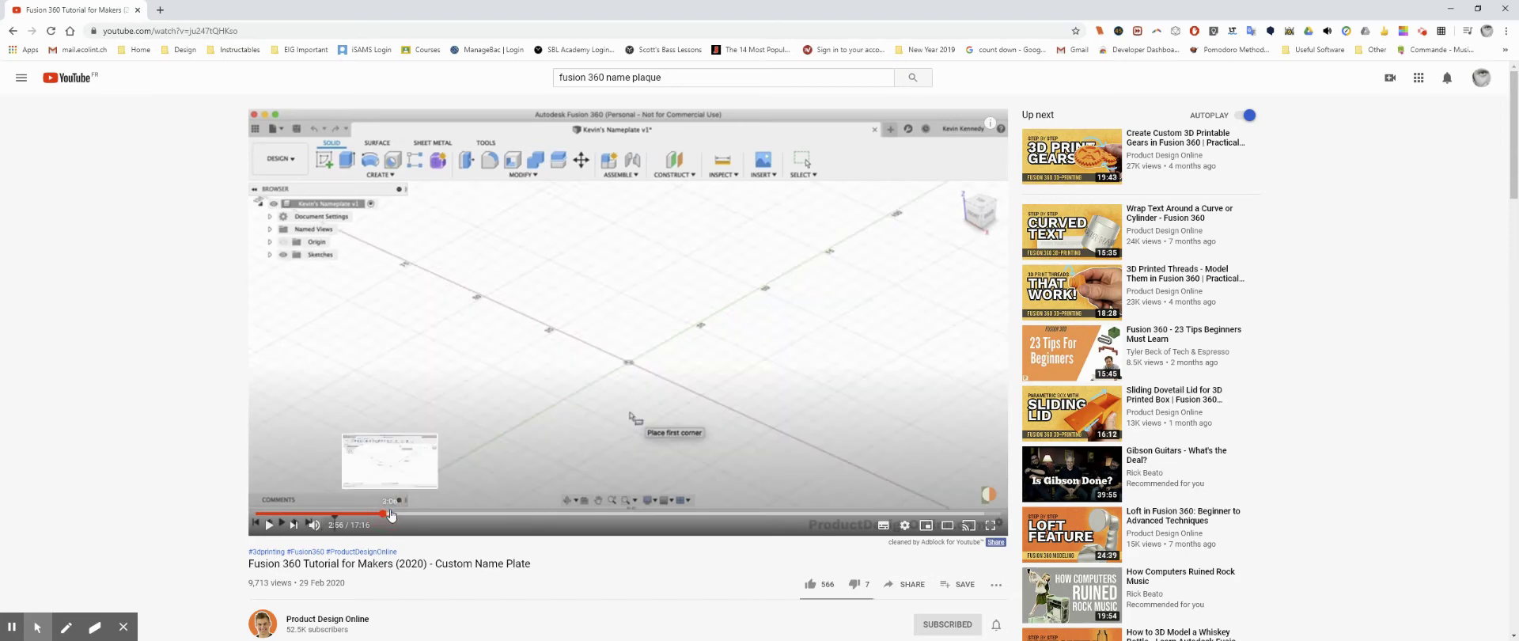
left_click(391, 515)
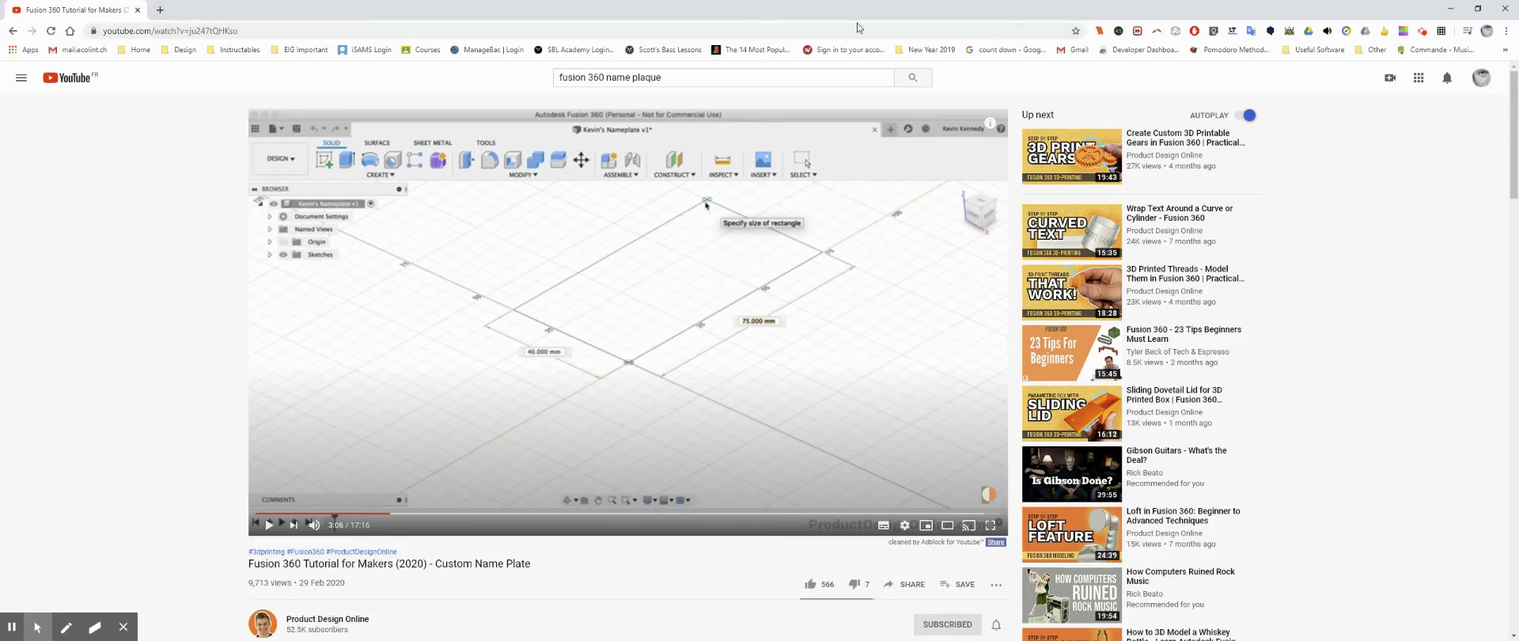
Start a trial sketch on the XY ground plane, finish it empty, then undo it twice
left_click(1444, 11)
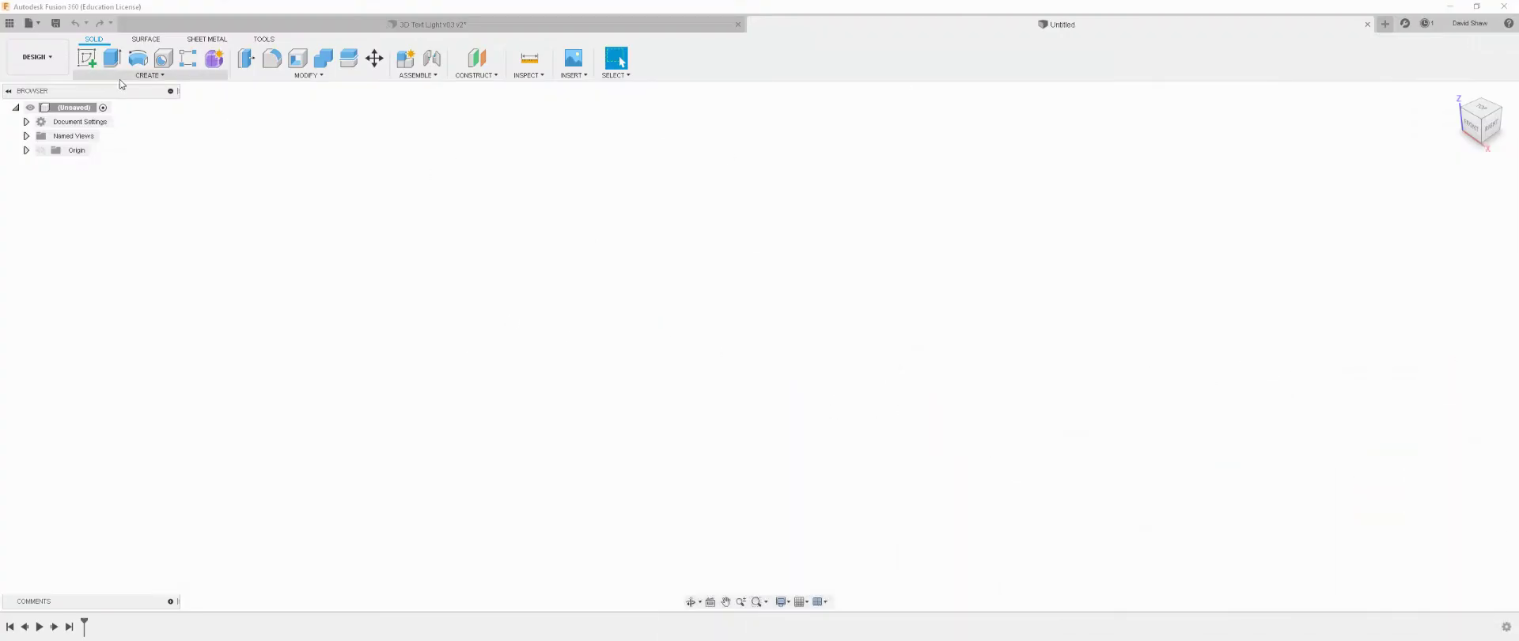
left_click(88, 61)
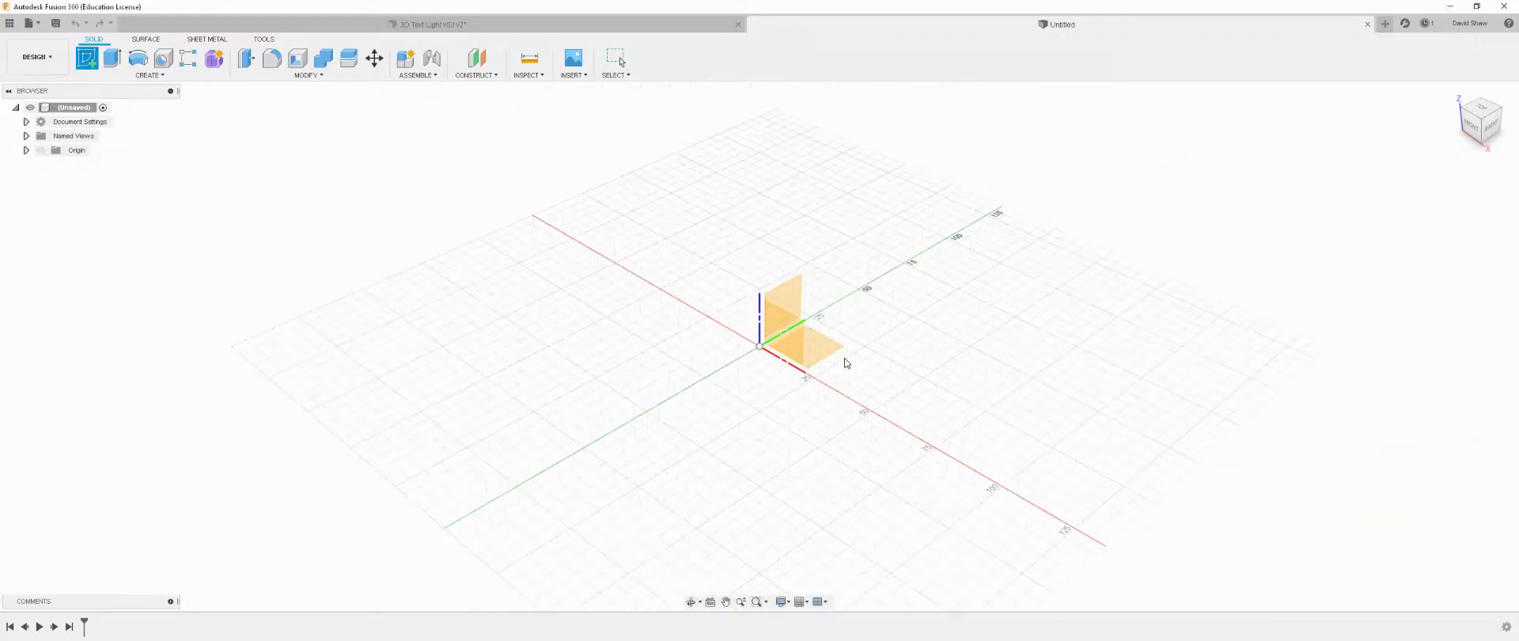
left_click(830, 353)
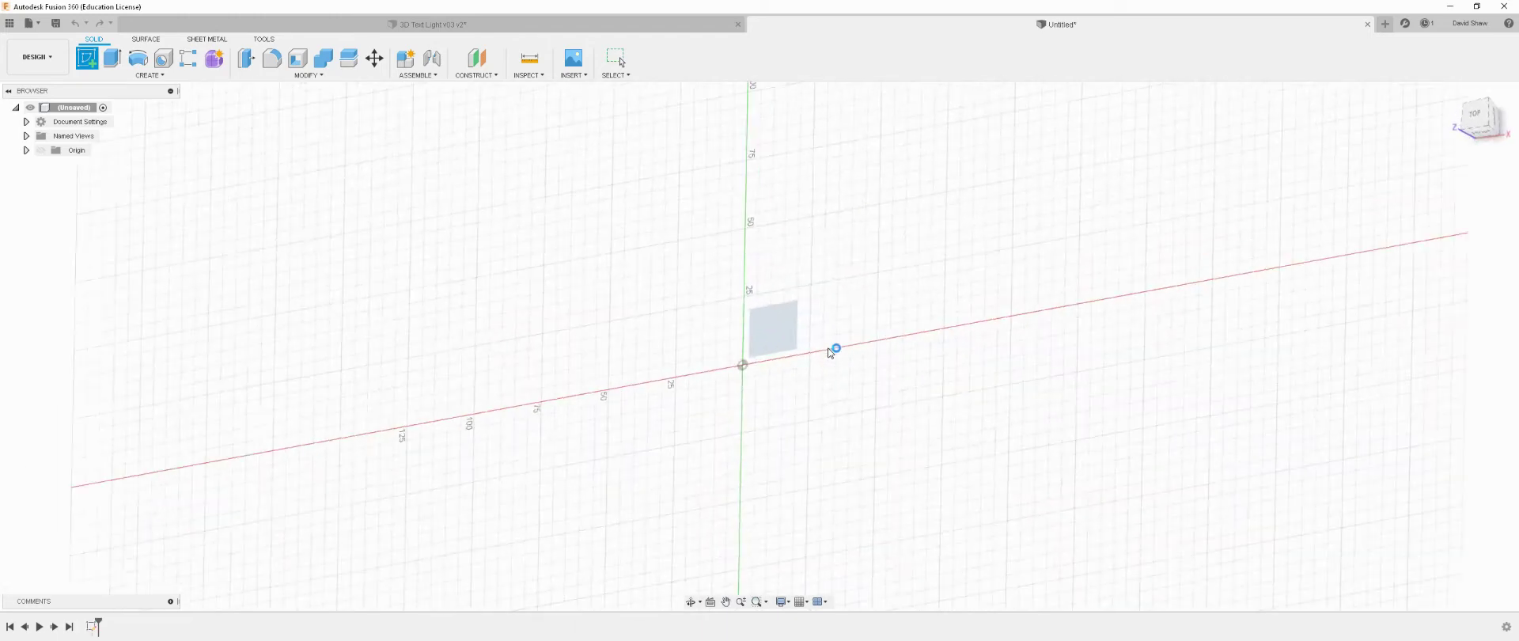
left_click(158, 76)
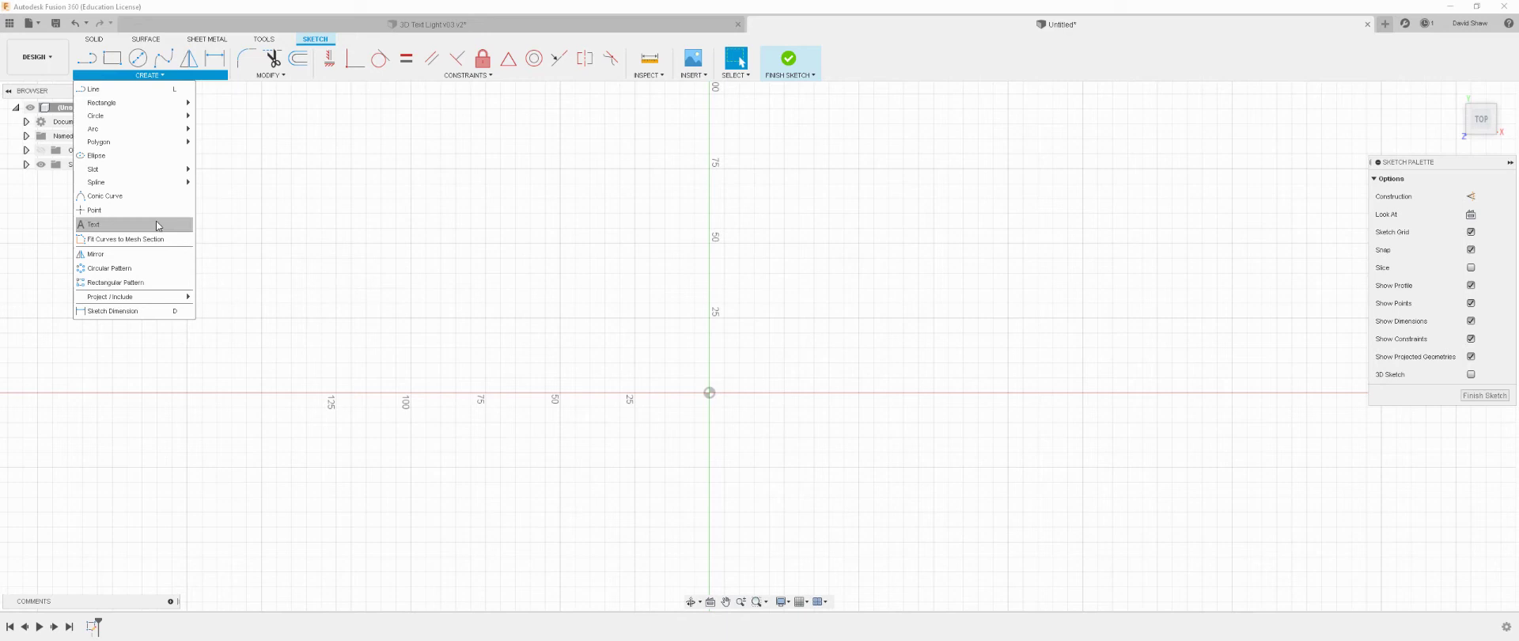
left_click(736, 71)
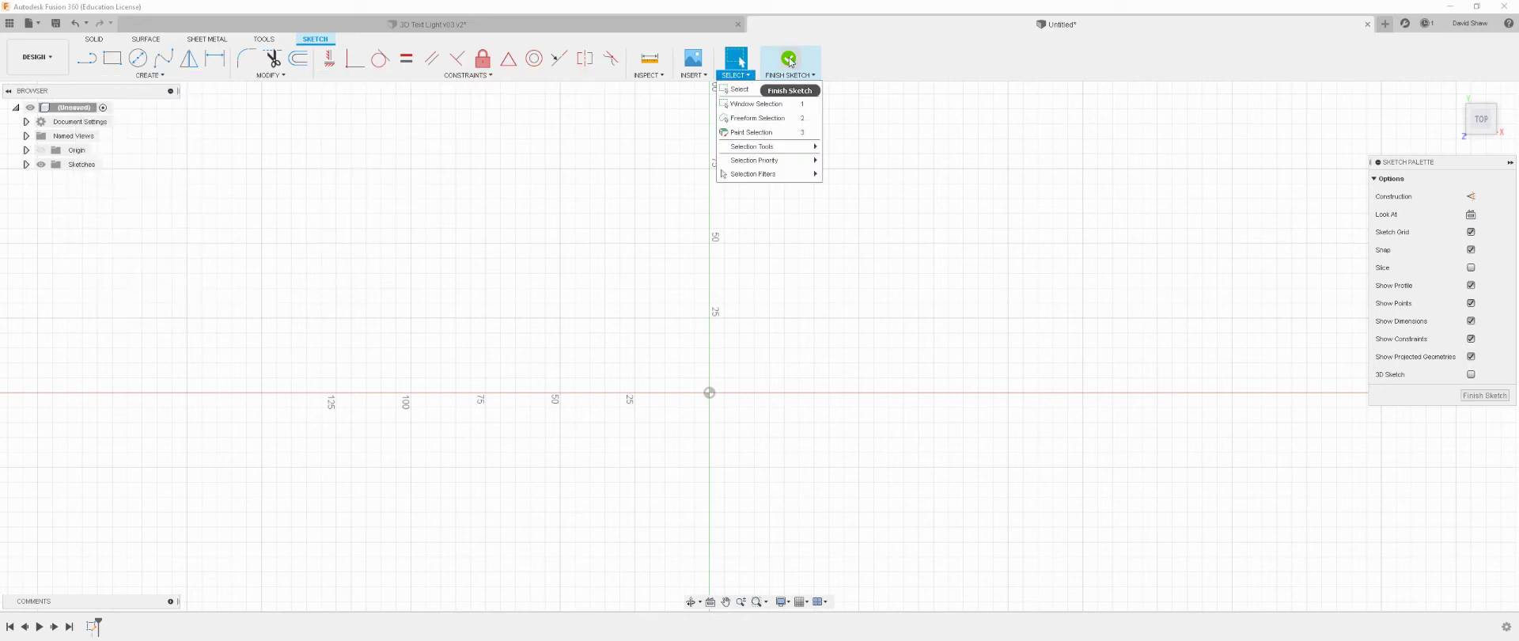
left_click(774, 64)
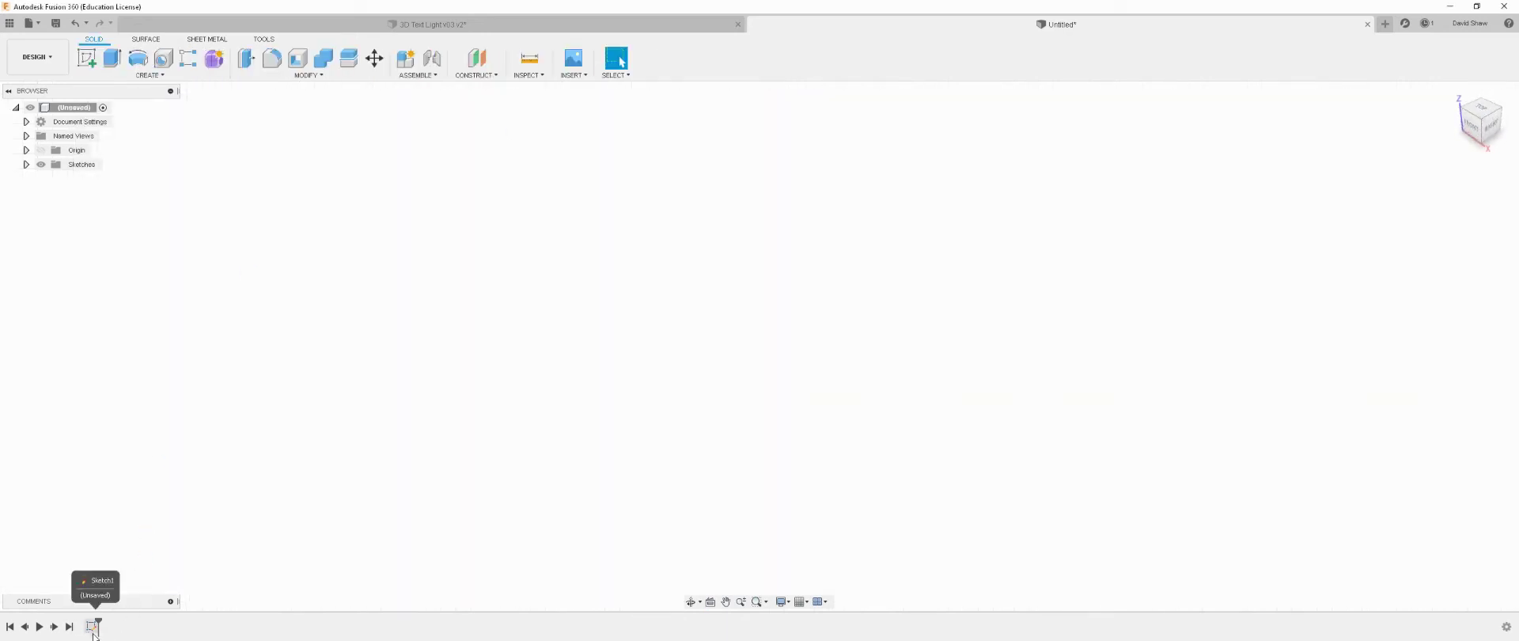
left_click(76, 23)
left_click(76, 23)
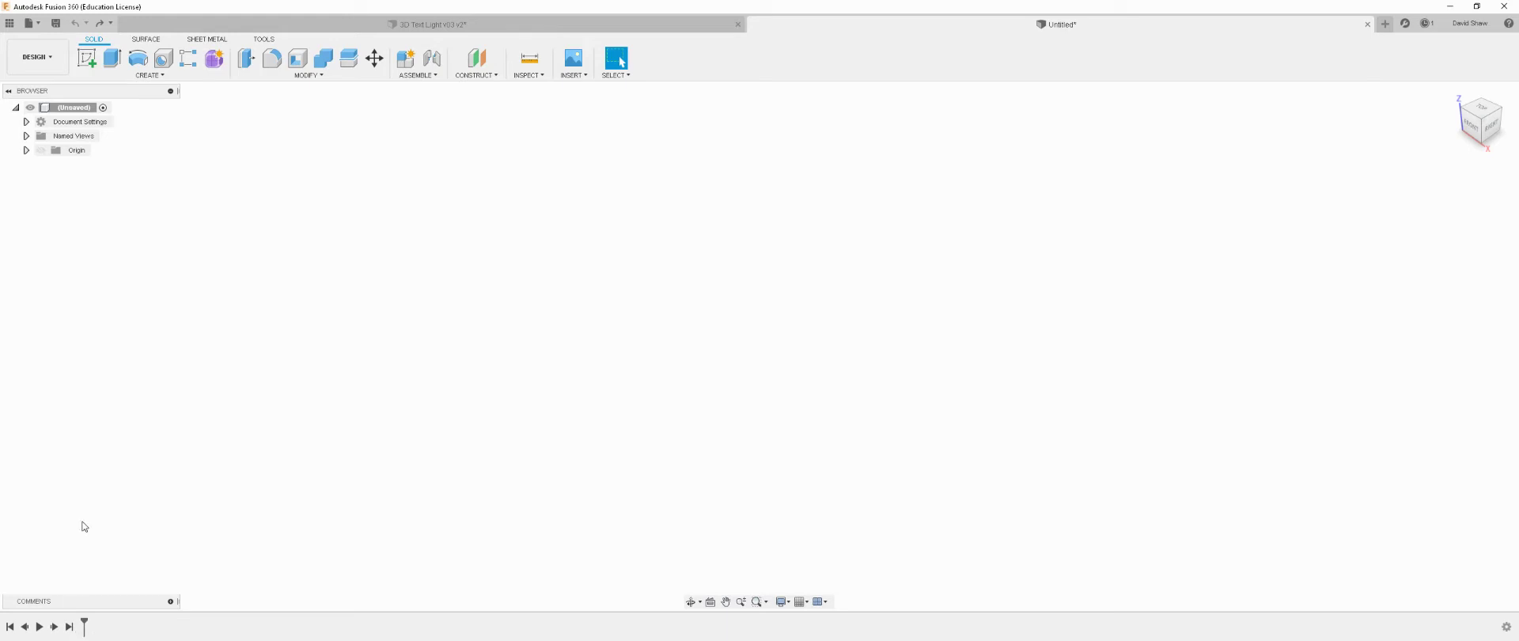
Create a 120 × 40 mm box, 5 mm tall, on the XY plane starting at the origin
left_click(151, 79)
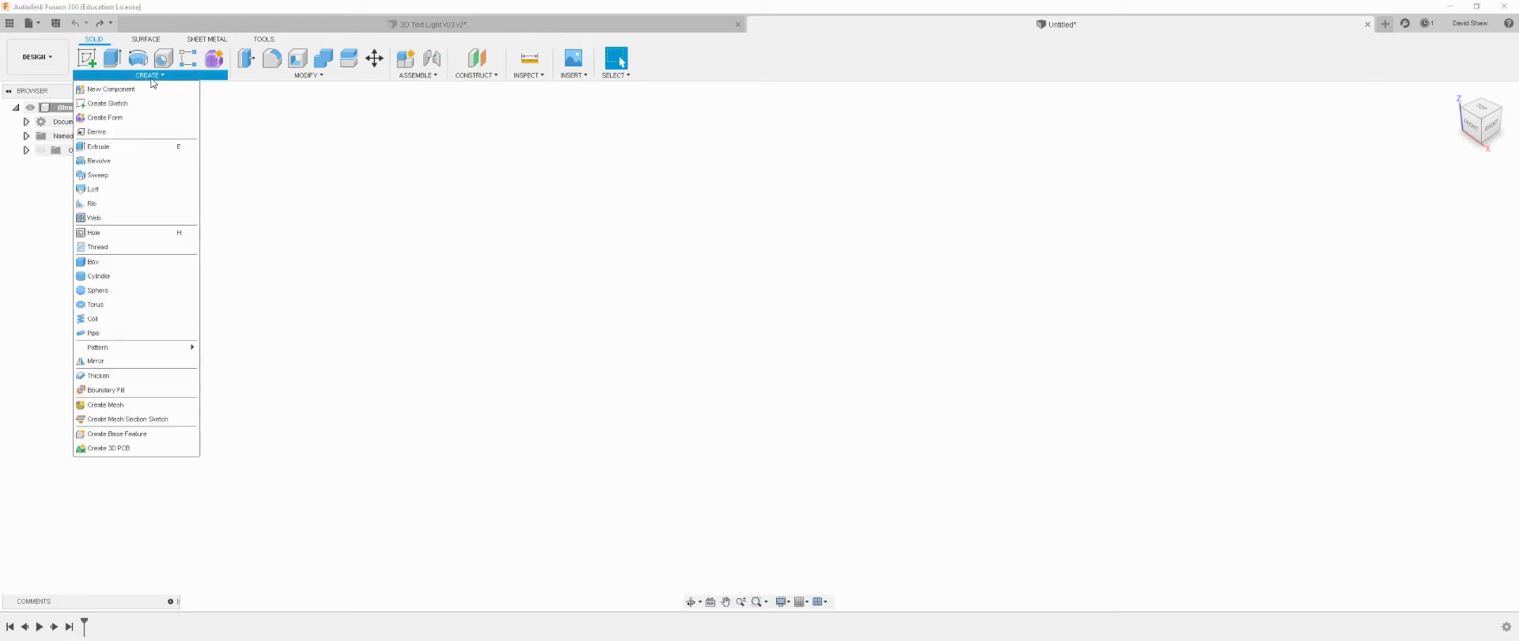
left_click(114, 262)
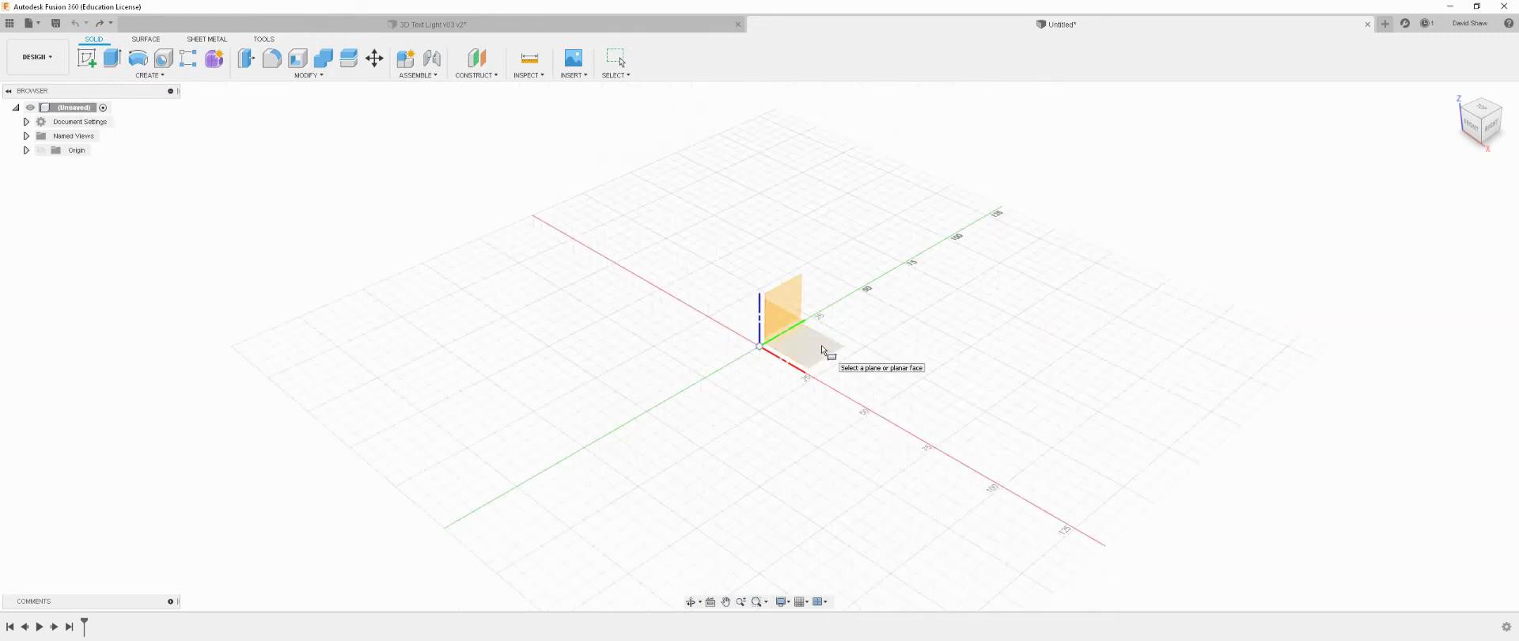
left_click(825, 350)
left_click(759, 347)
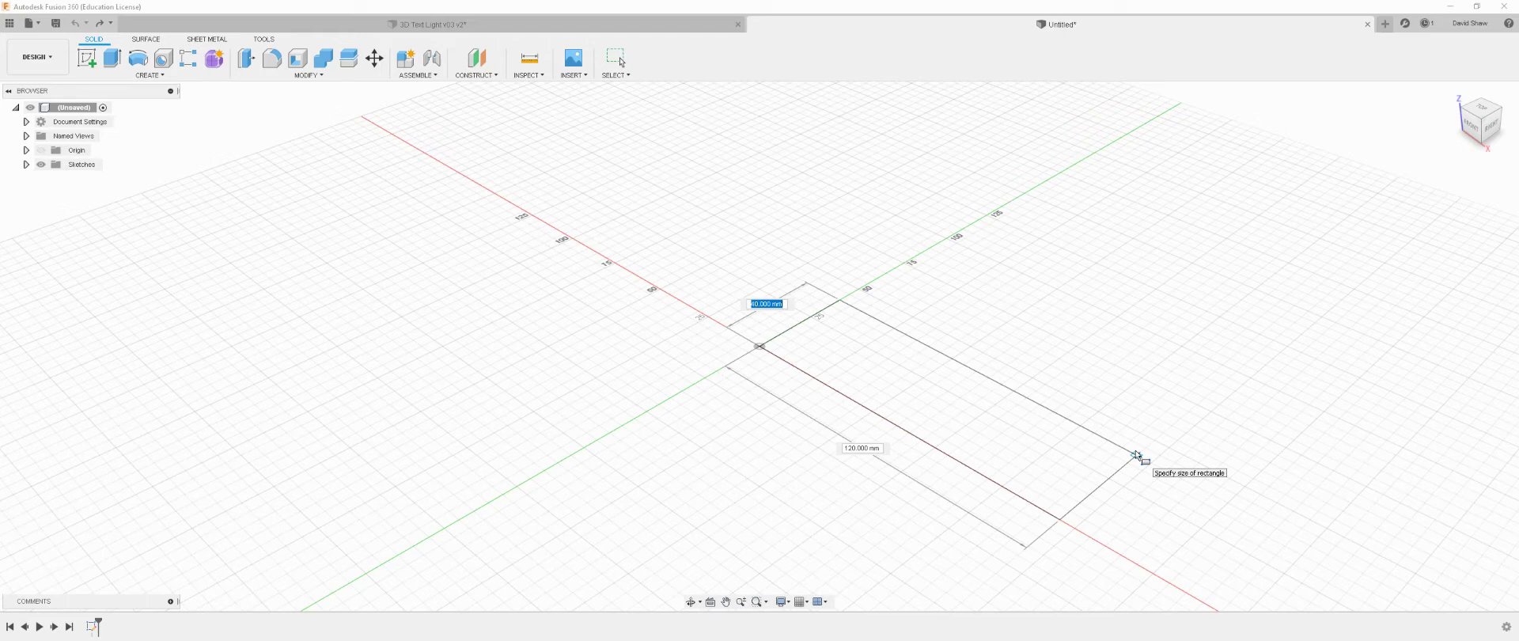
key("Tab")
key("Return")
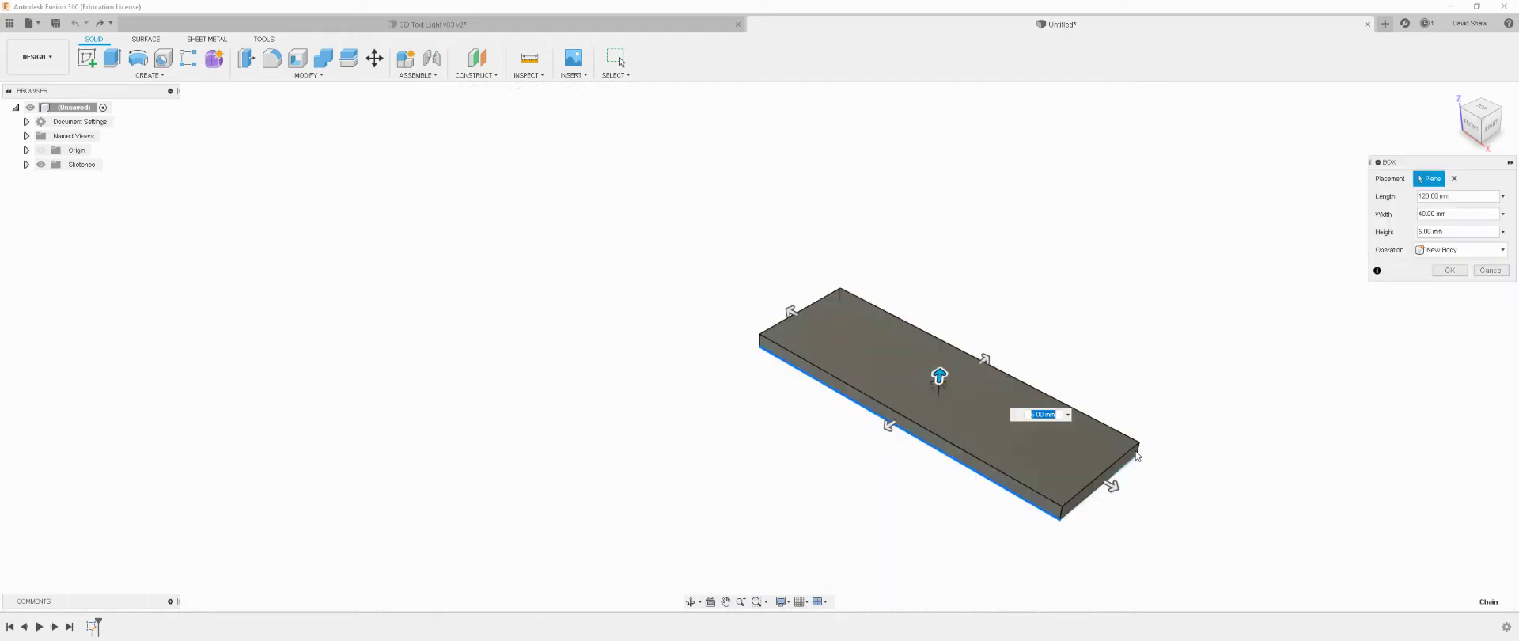
left_click(1447, 271)
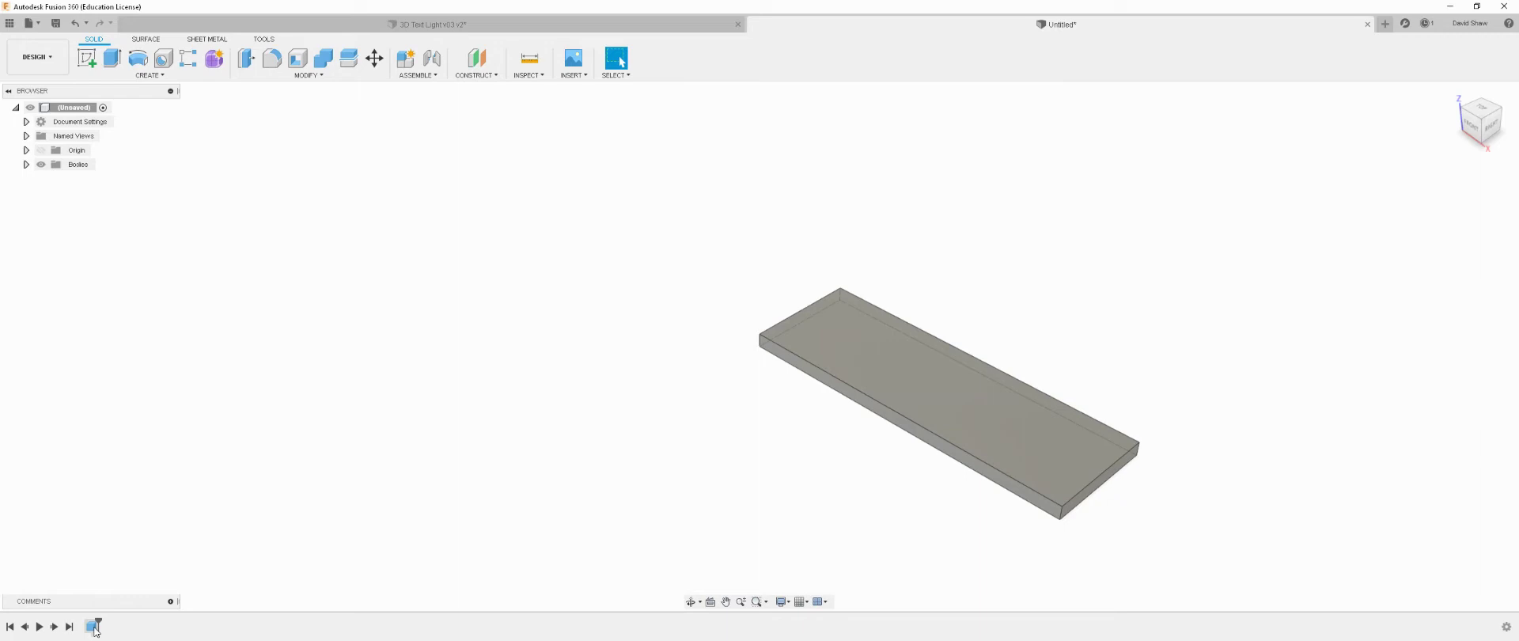
Orbit the DESIGN text model to view its underside, then return to the Untitled design
left_click(478, 24)
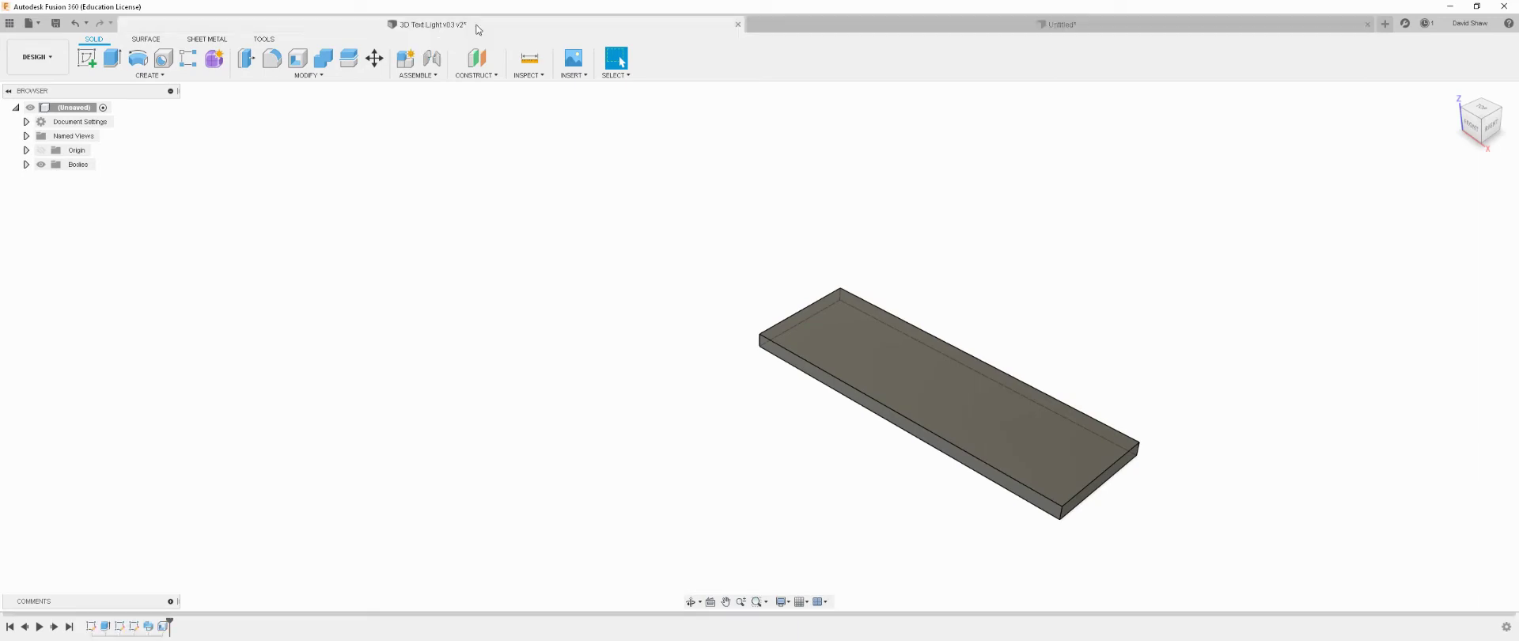
left_click(556, 383)
mouse_move(823, 498)
middle_mouse_down("shift")
mouse_move(833, 380)
mouse_move(876, 386)
mouse_move(867, 435)
middle_mouse_up("shift")
key("Escape")
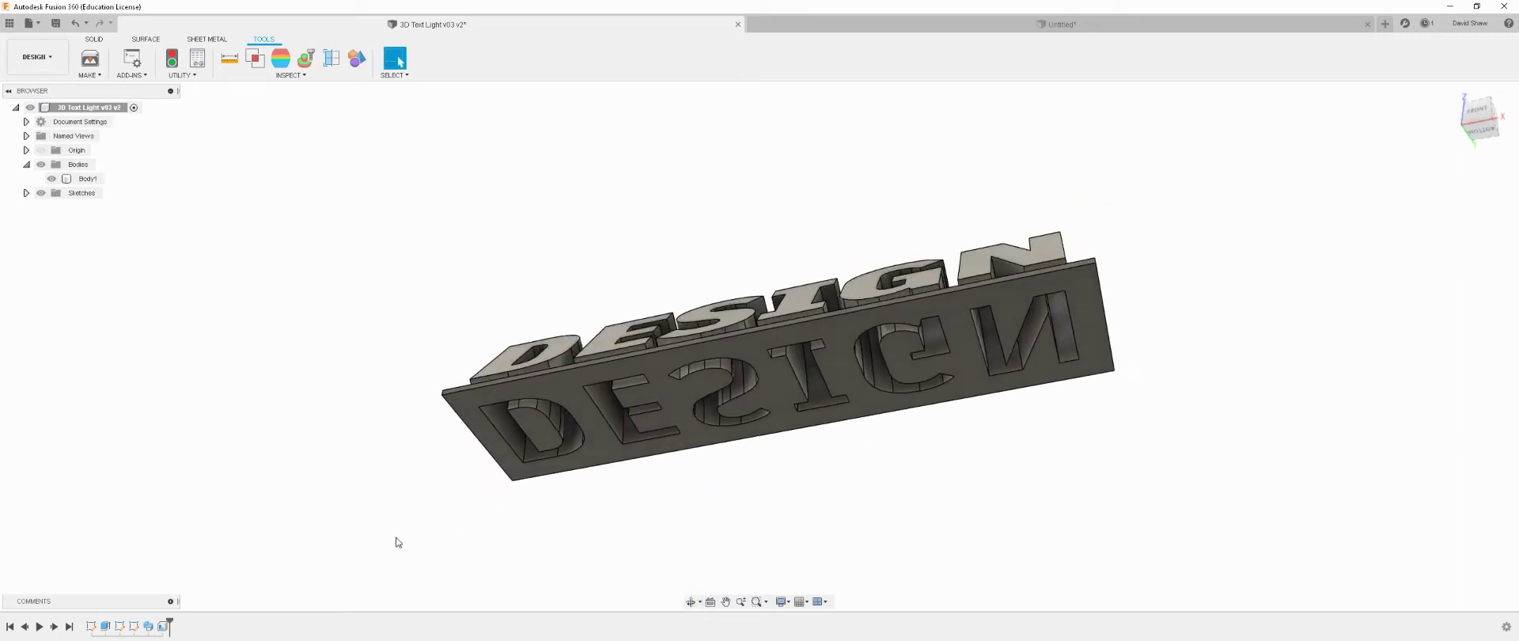
left_click(968, 28)
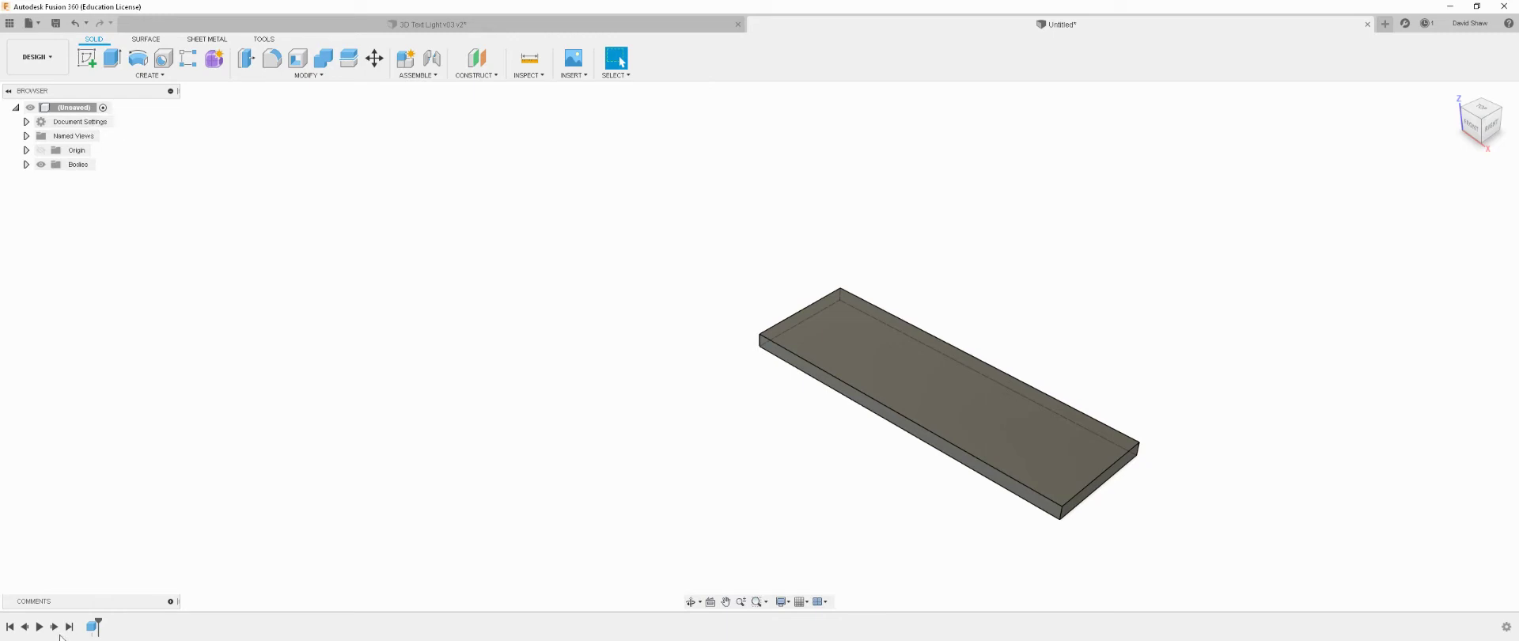
Delete the BoxPrimitive1 feature from the timeline, removing the box plate
right_click(92, 626)
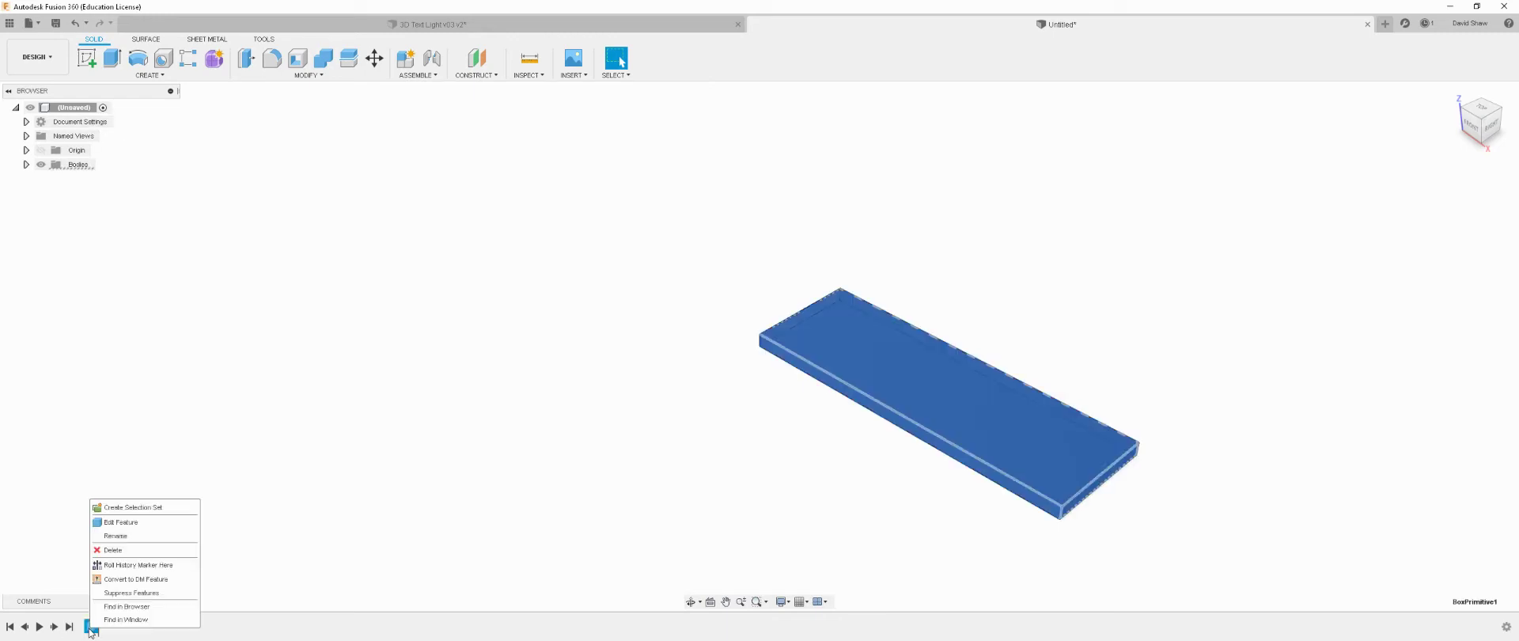
left_click(124, 552)
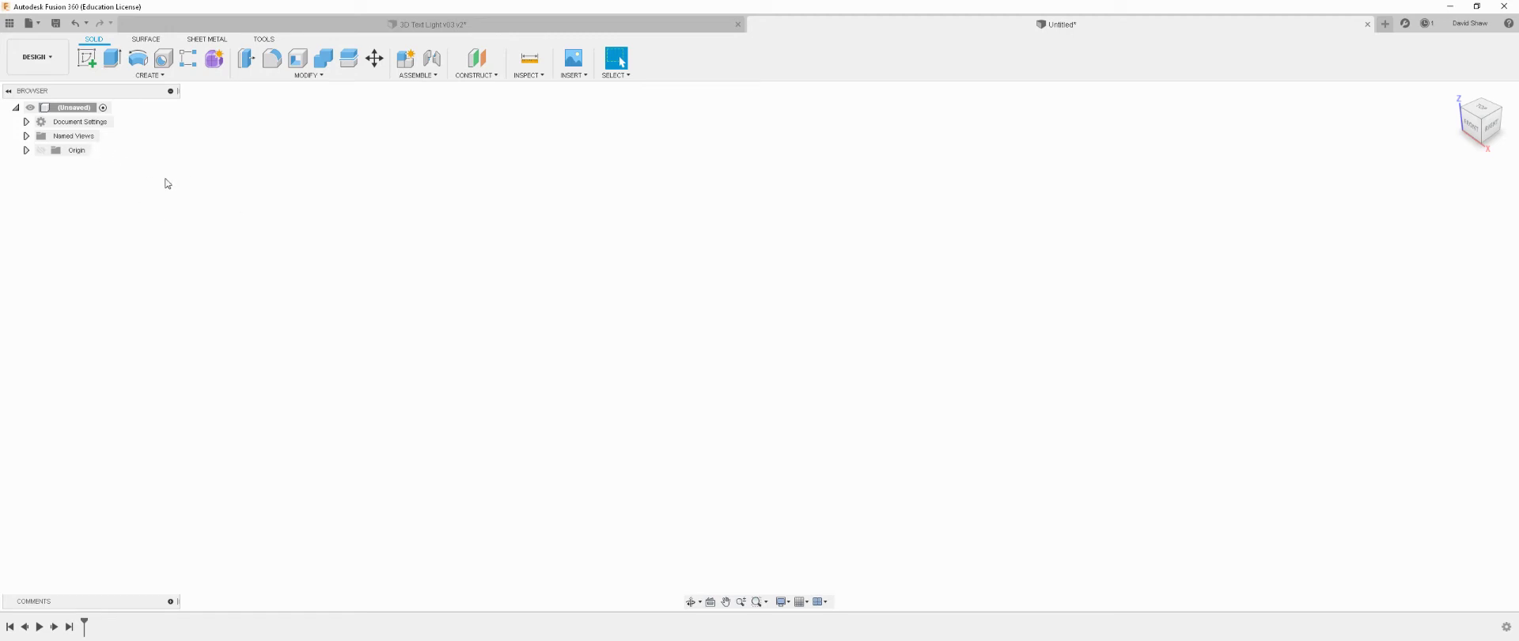
Start a new sketch on the horizontal XY origin plane
left_click(95, 64)
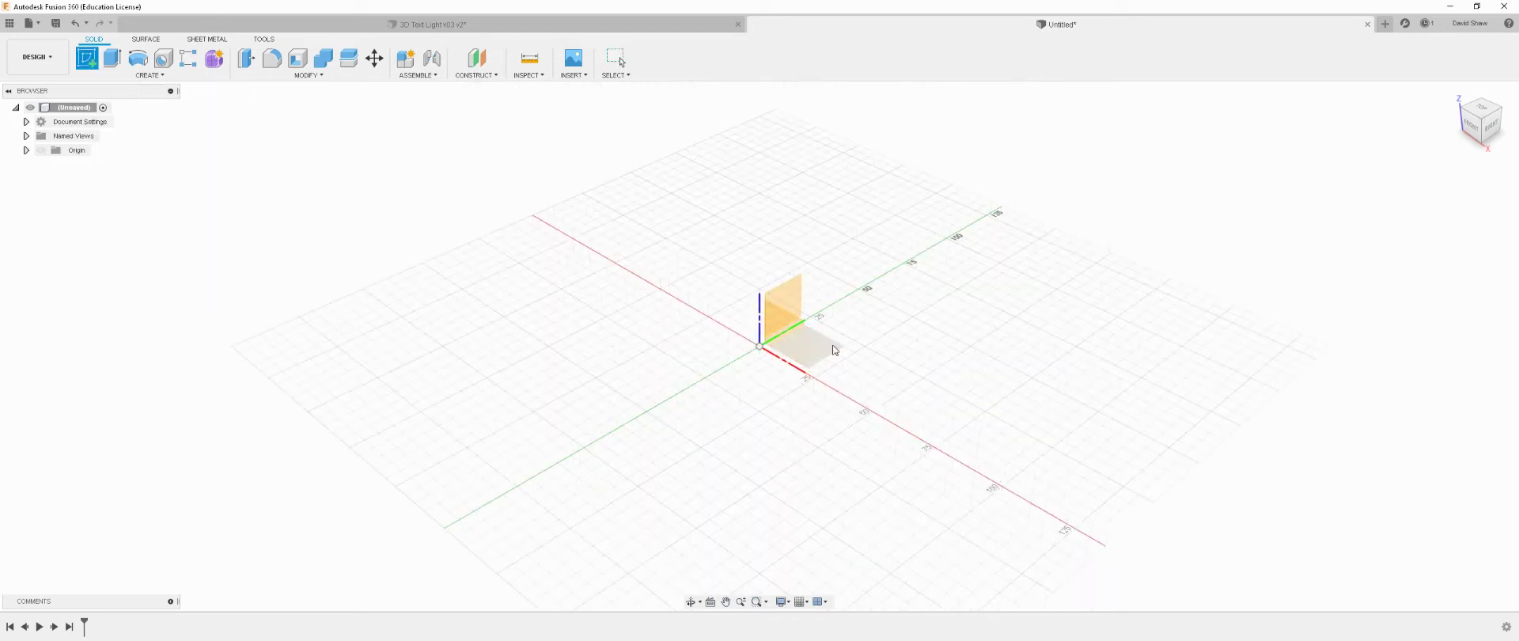
left_click(832, 349)
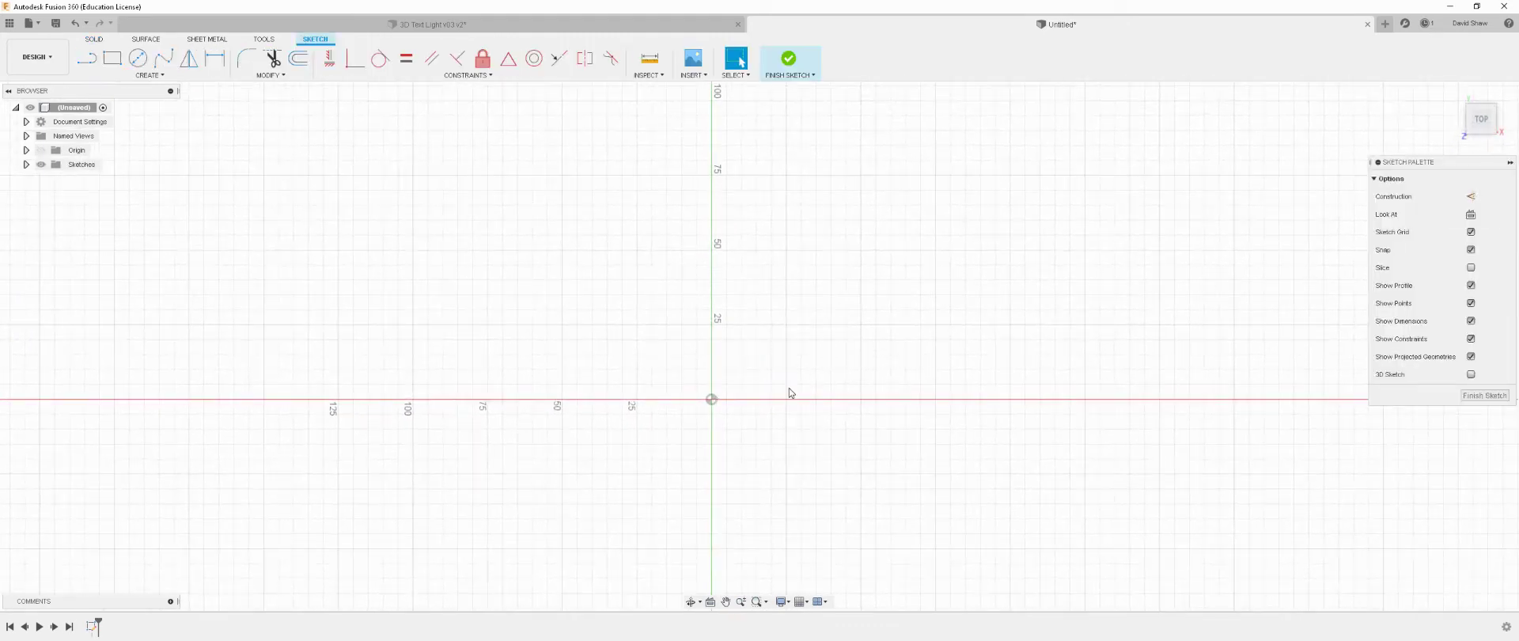
mouse_move(1502, 139)
Begin a 2-Point Rectangle with its first corner at the sketch origin
left_click(111, 59)
scroll(174, 317, "down", 4)
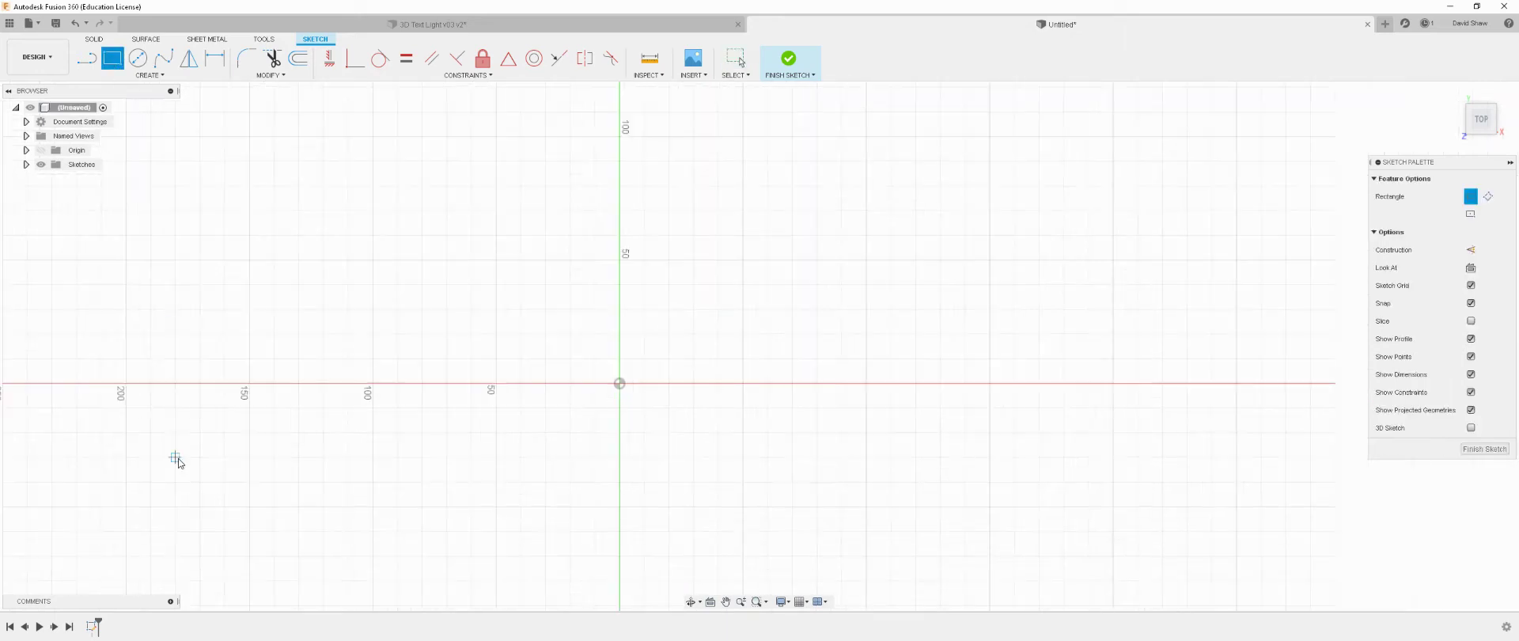
scroll(979, 401, "up", 2)
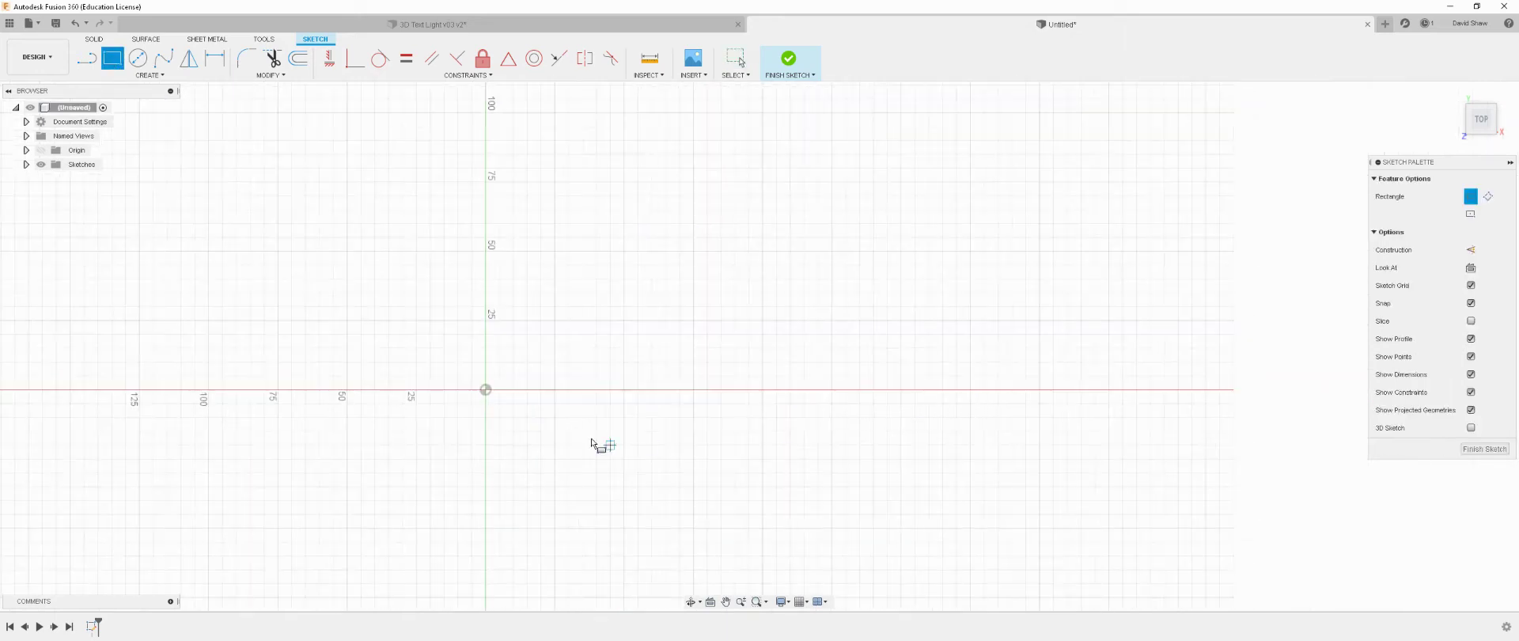
left_click(486, 390)
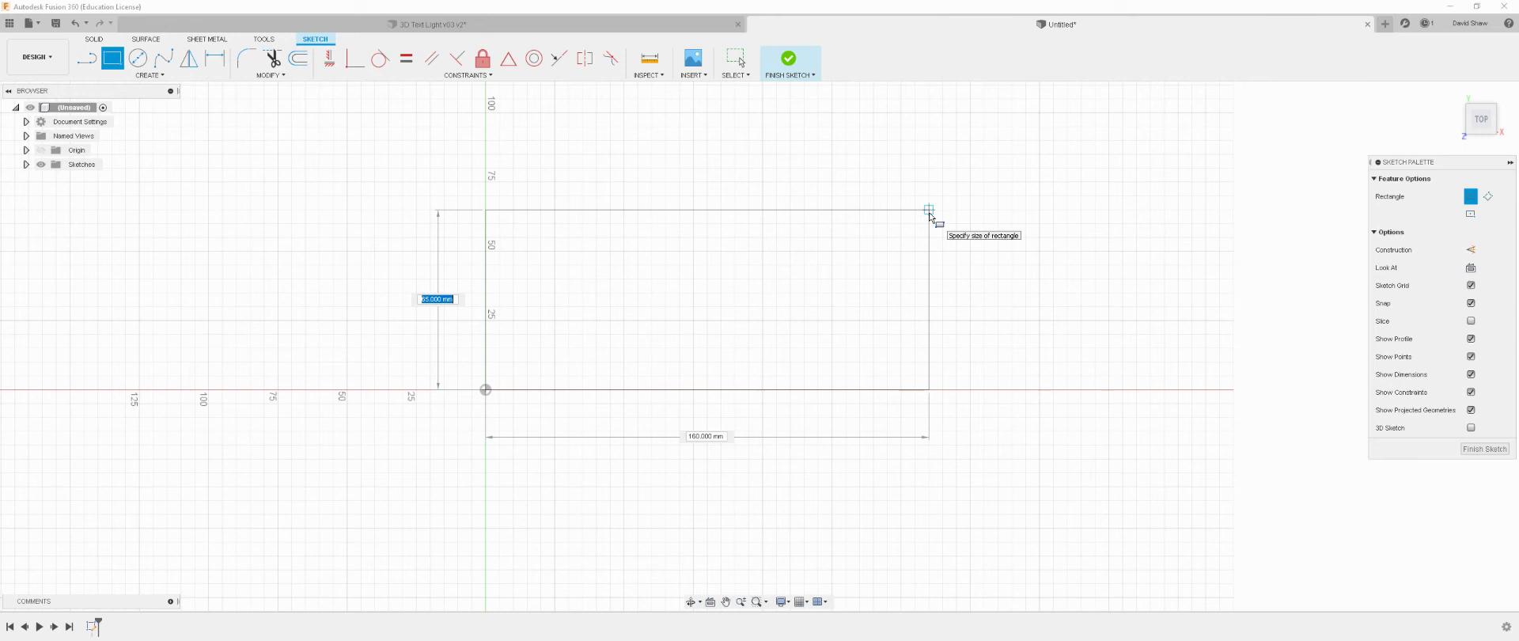
Complete the rectangle at 160 mm by 40 mm and tilt to an angled 3D view
key("Tab")
key("Tab")
type("40")
key("Tab")
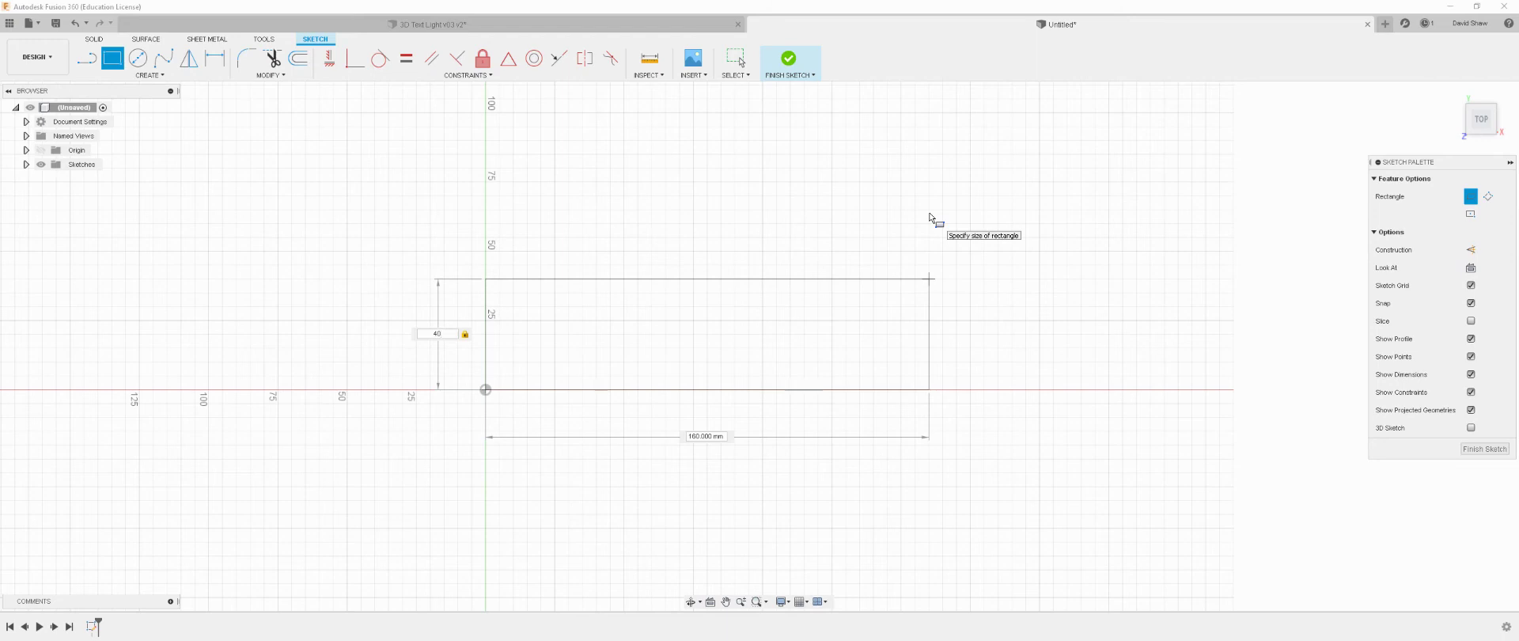
key("Return")
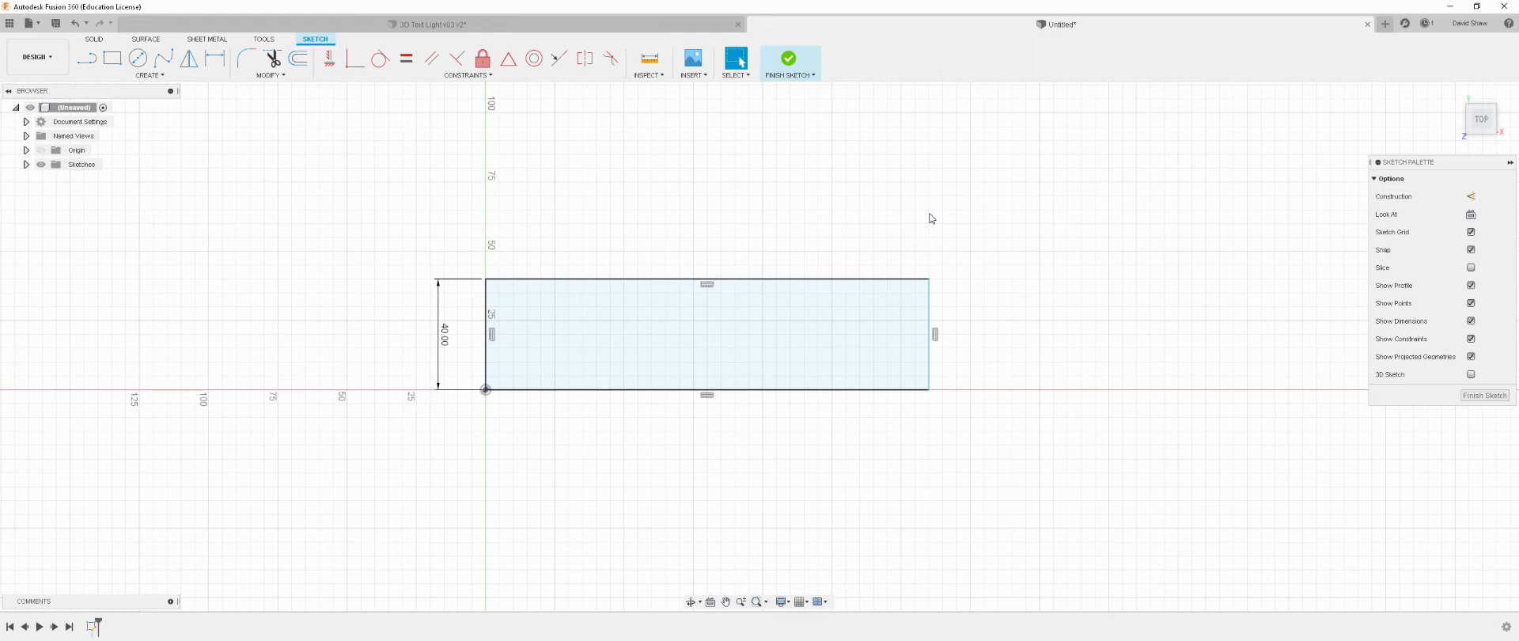
mouse_move(605, 482)
middle_mouse_down("shift")
mouse_move(577, 461)
mouse_move(575, 430)
mouse_move(583, 468)
middle_mouse_up("shift")
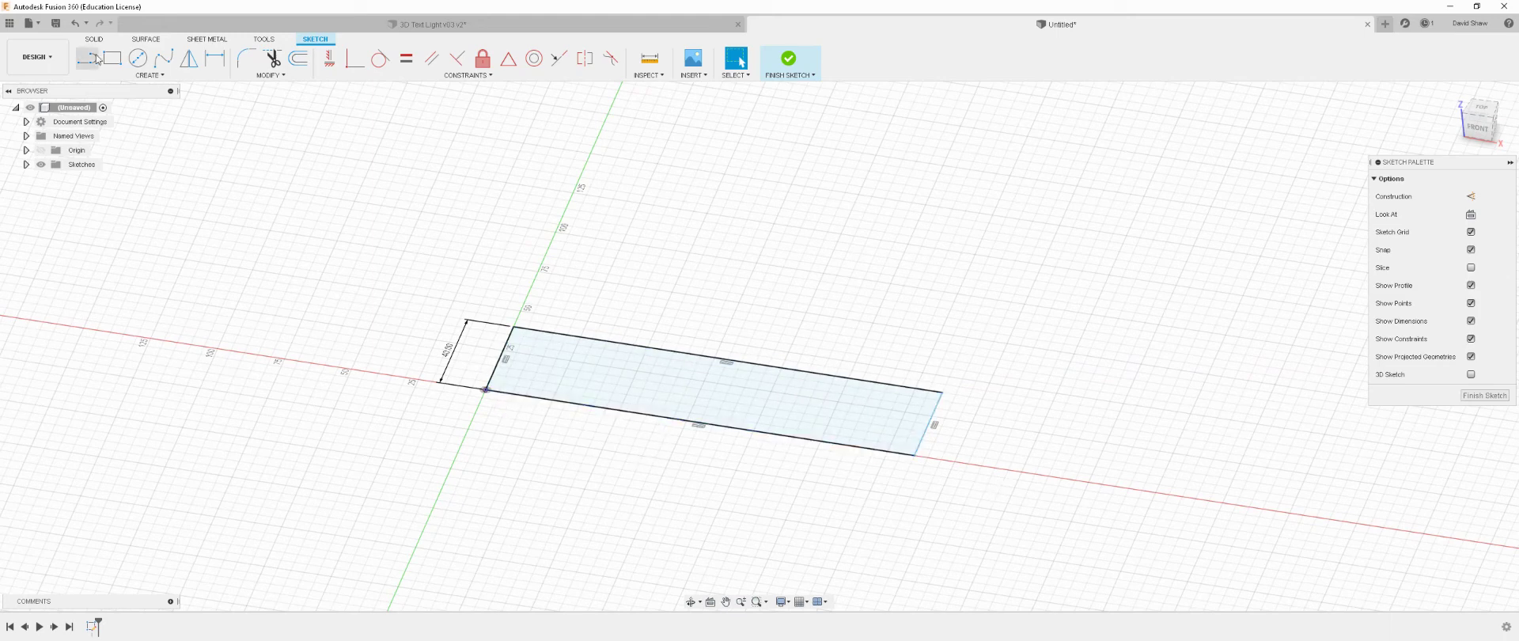
Undo the previous rectangle and redraw it from the origin at 160 mm by 50 mm
left_click(74, 23)
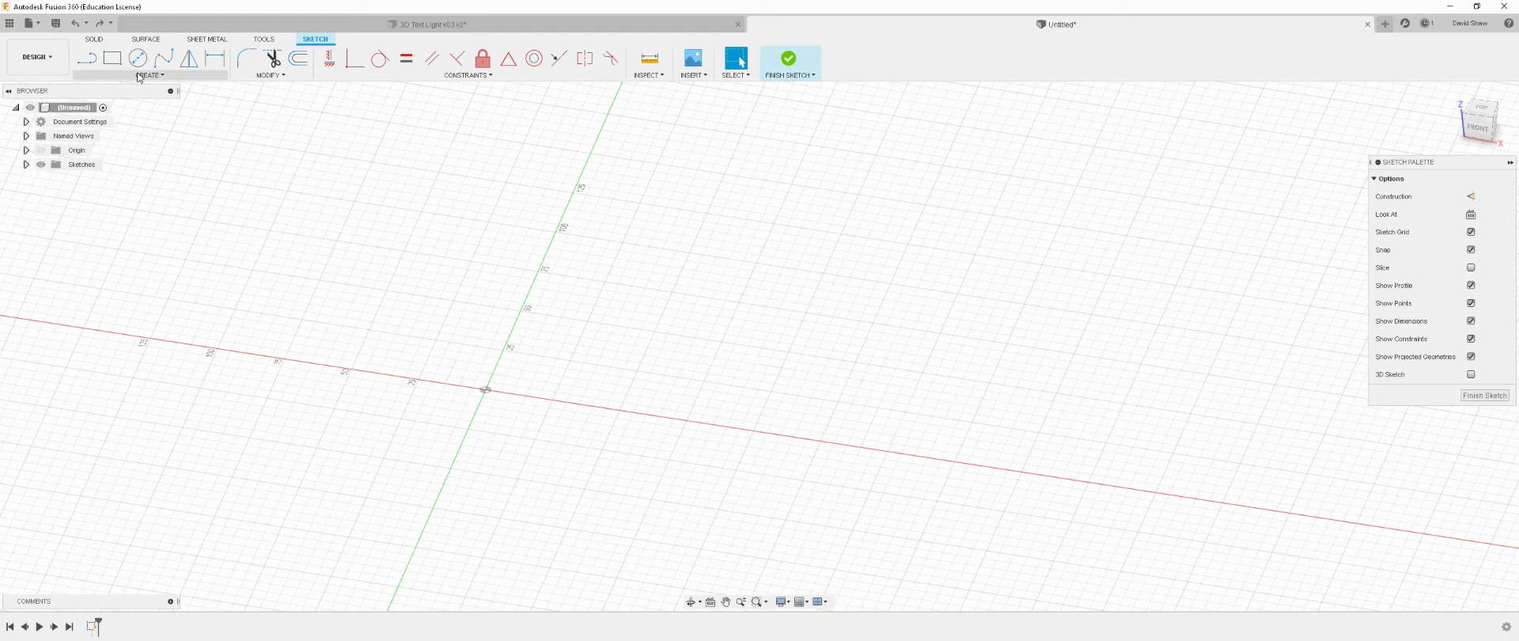
key("r")
left_click(485, 389)
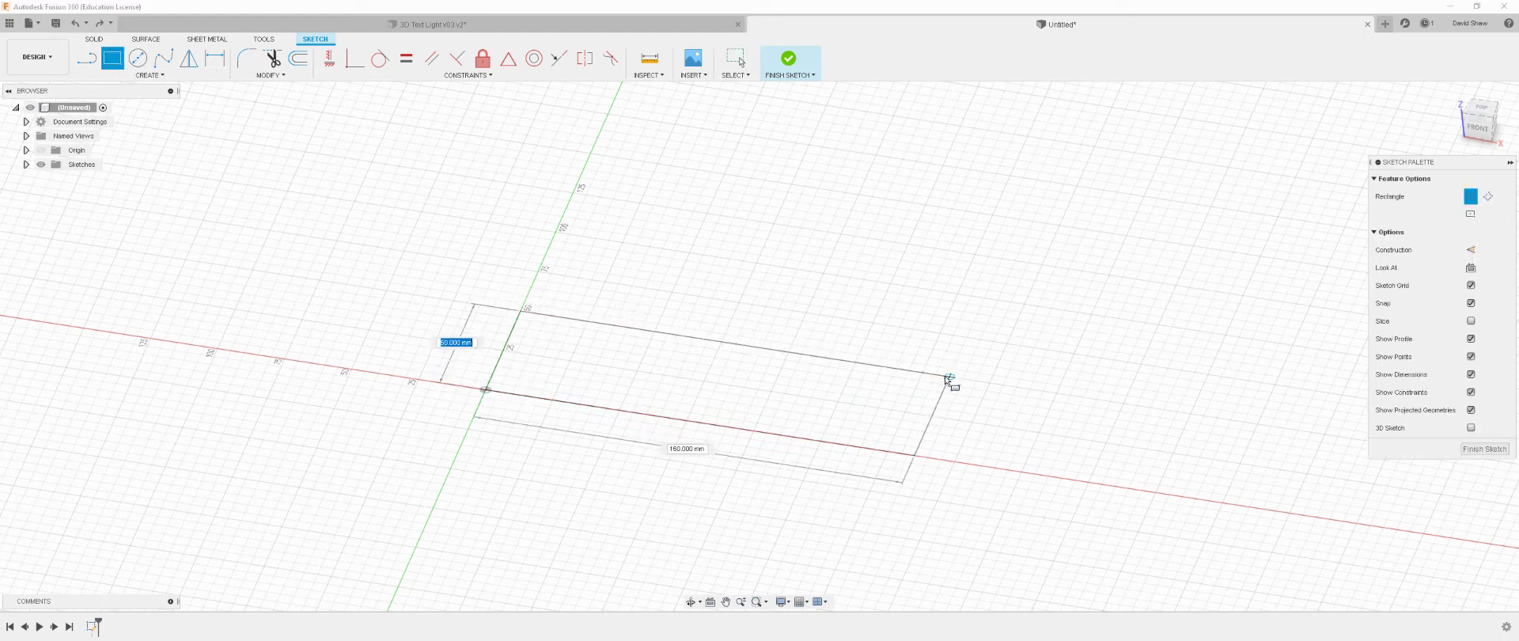
key("Tab")
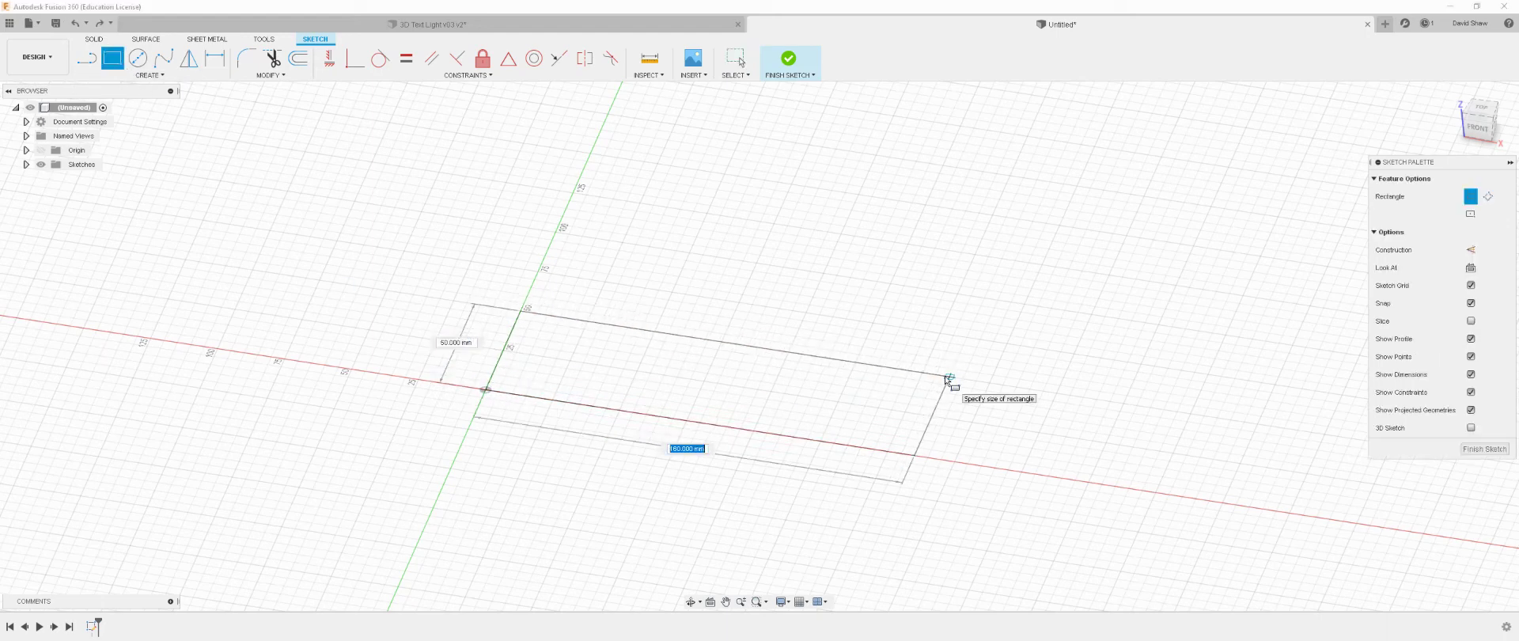
type("160")
key("Tab")
key("Tab")
key("Tab")
type("50")
key("Tab")
key("Tab")
type("50")
key("Tab")
key("Return")
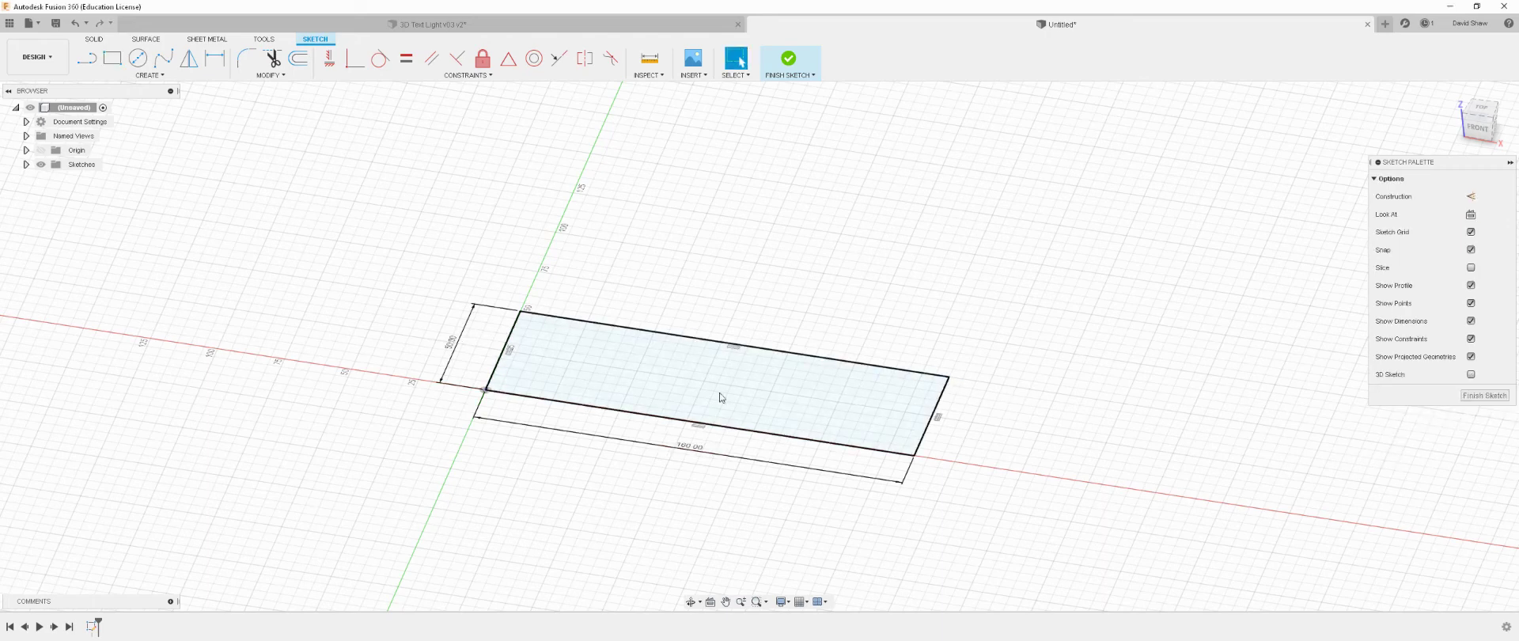
Set the rectangle's width dimension to 160 mm, correcting a mistyped 150 mm
mouse_move(441, 472)
middle_mouse_down("shift")
mouse_move(417, 458)
mouse_move(427, 512)
middle_mouse_up("shift")
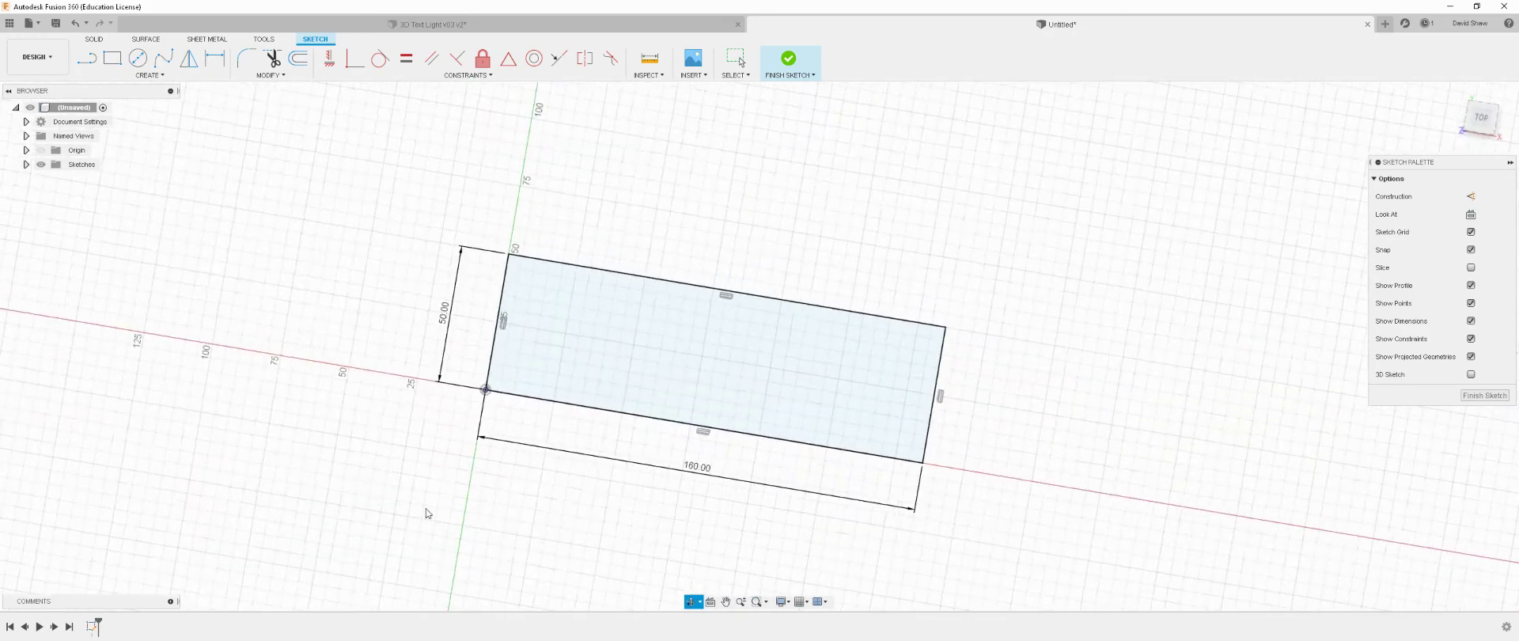
double_click(699, 467)
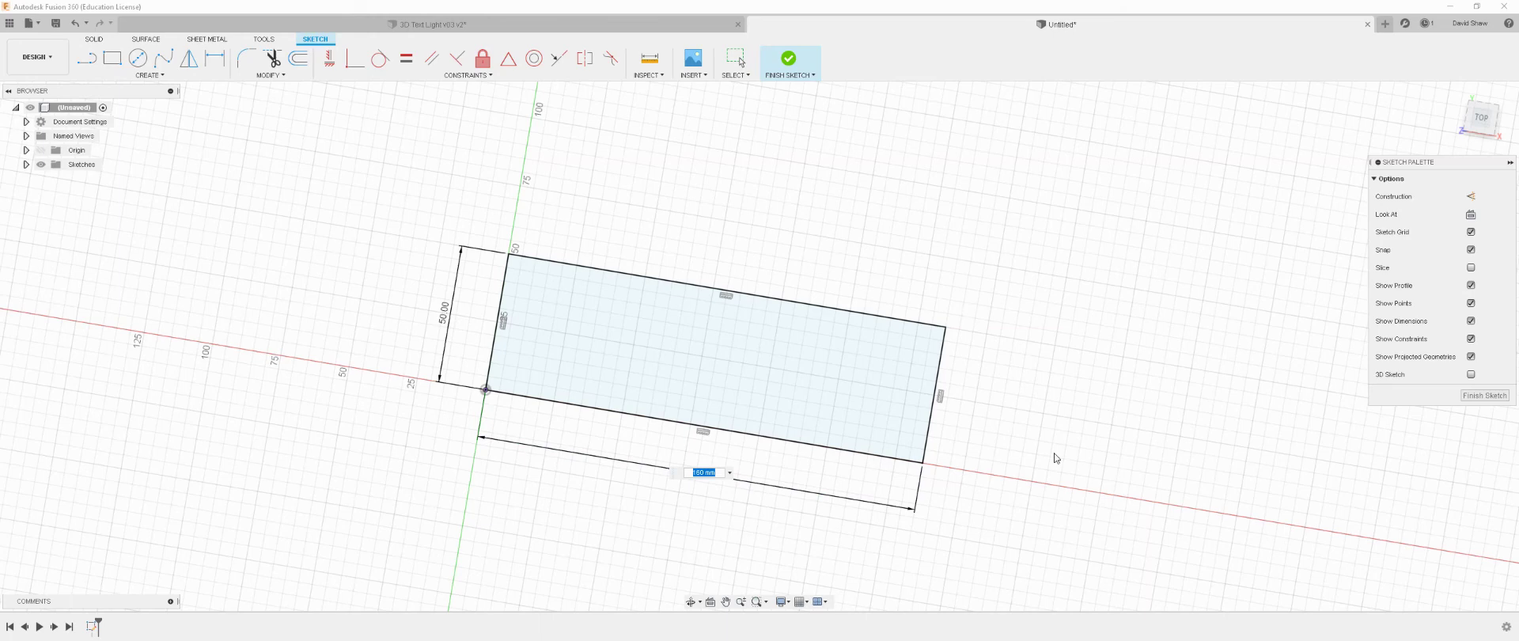
type("150")
key("Return")
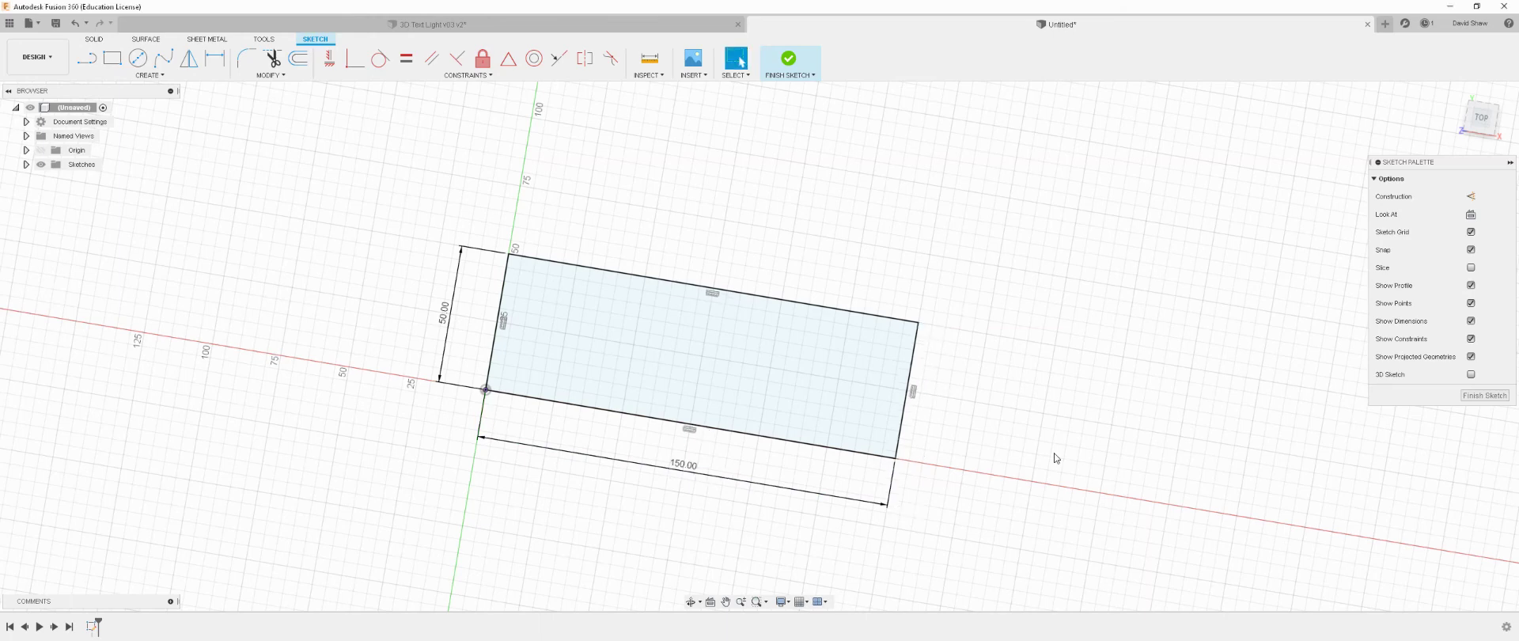
double_click(687, 466)
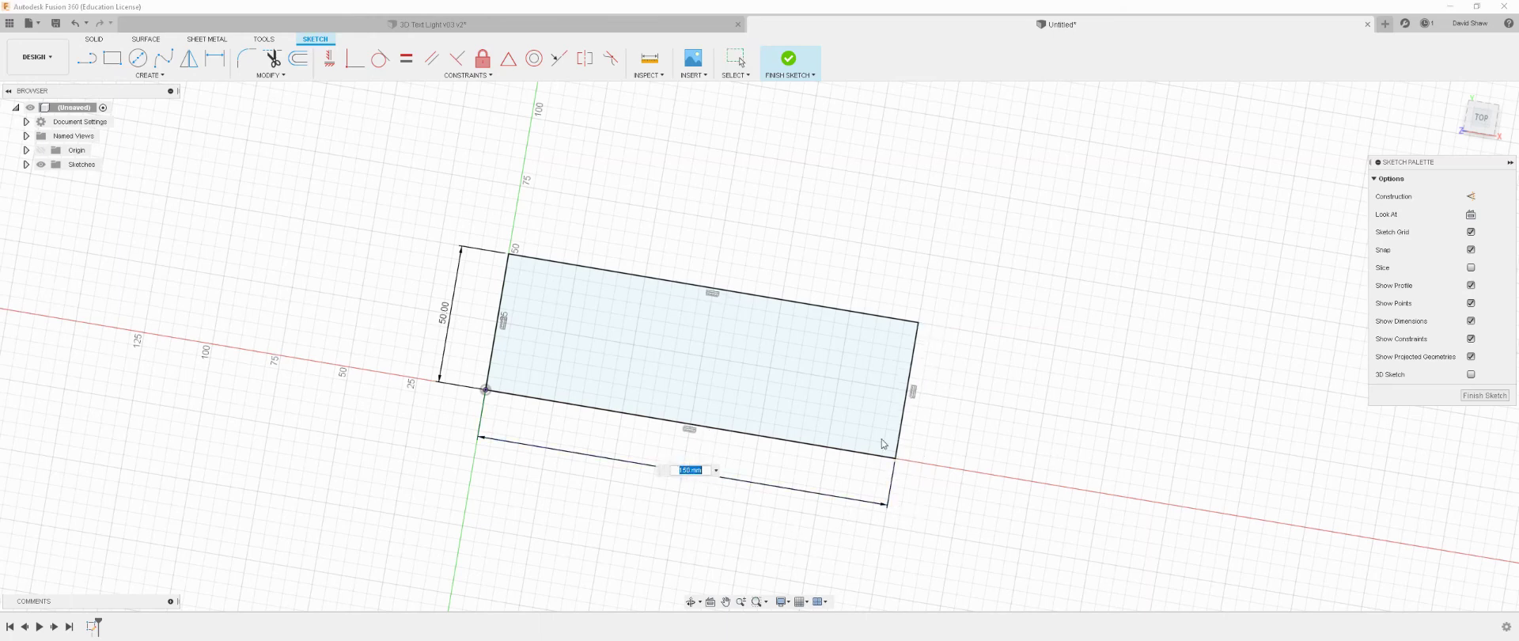
type("160")
key("Return")
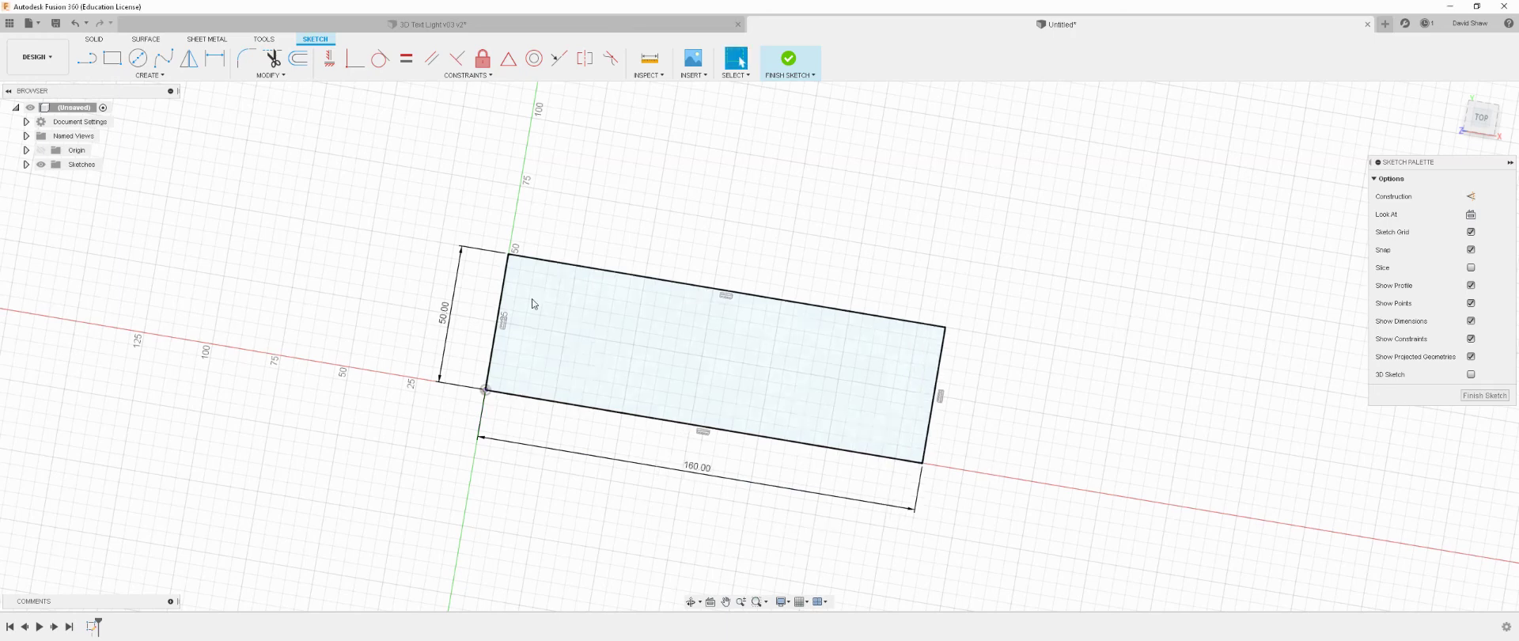
Change the rectangle's height dimension from 50 mm to 40 mm
double_click(444, 312)
type("40")
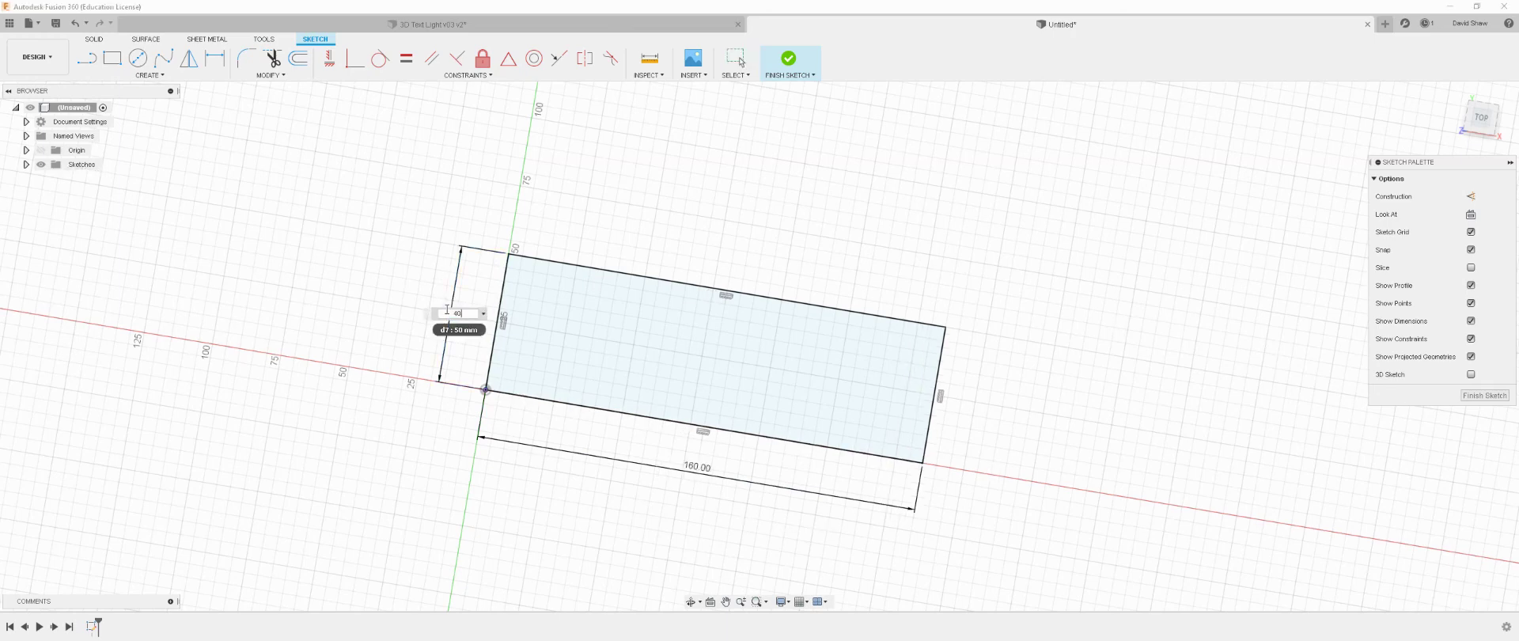
key("Return")
middle_click_drag(662, 532, 735, 431, "shift")
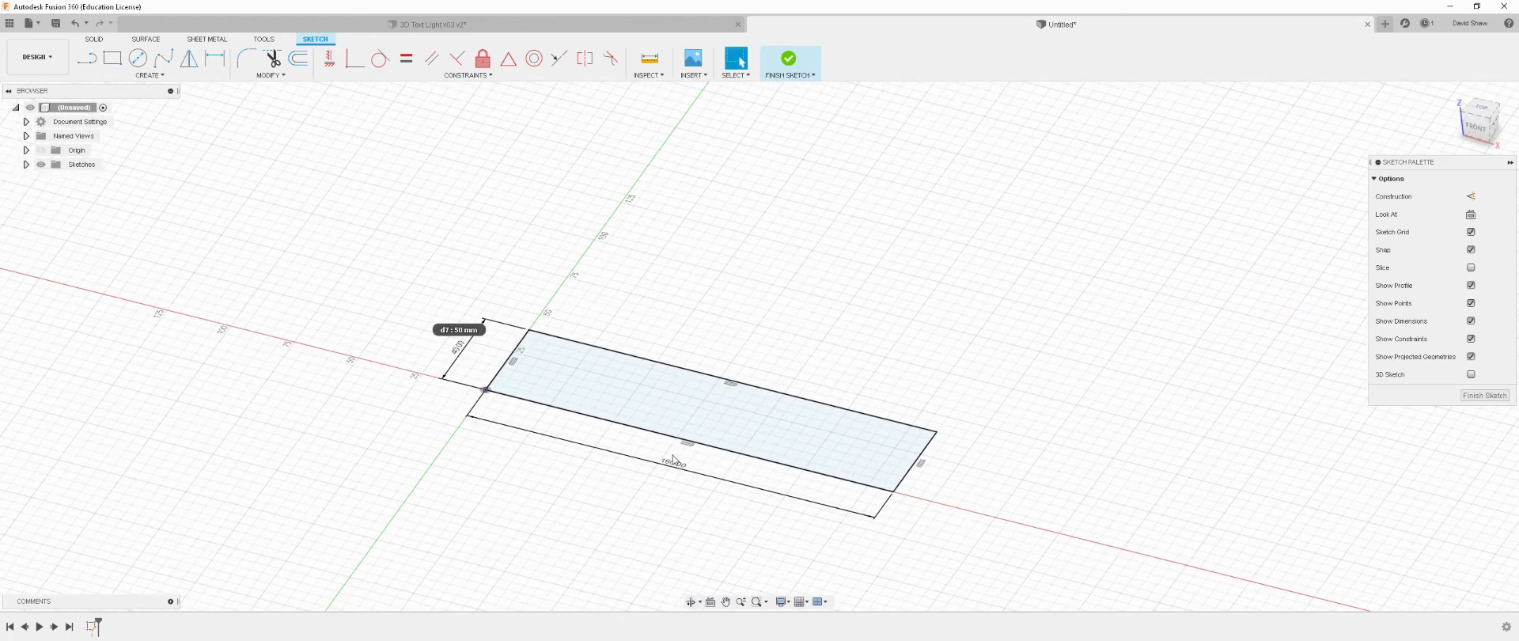
Finish the sketch, expand the Origin folder and hide the origin planes
left_click(1476, 396)
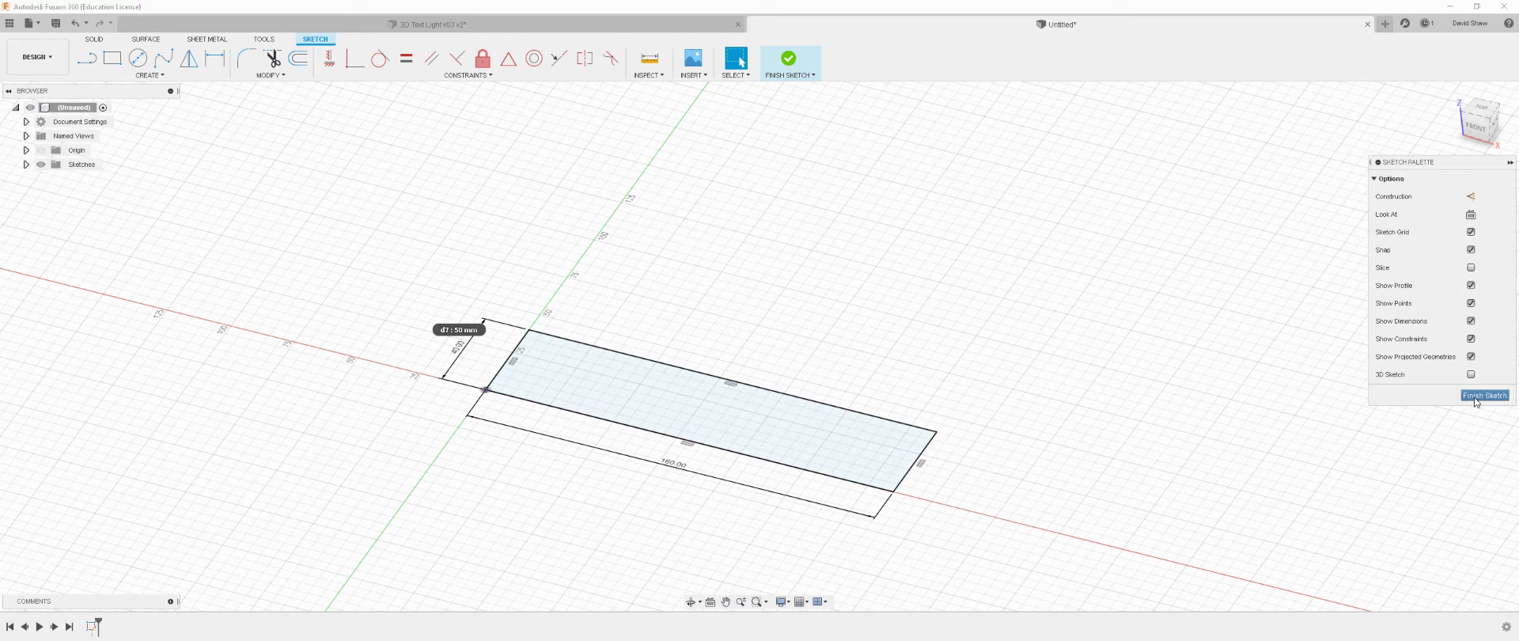
left_click(26, 150)
left_click(42, 150)
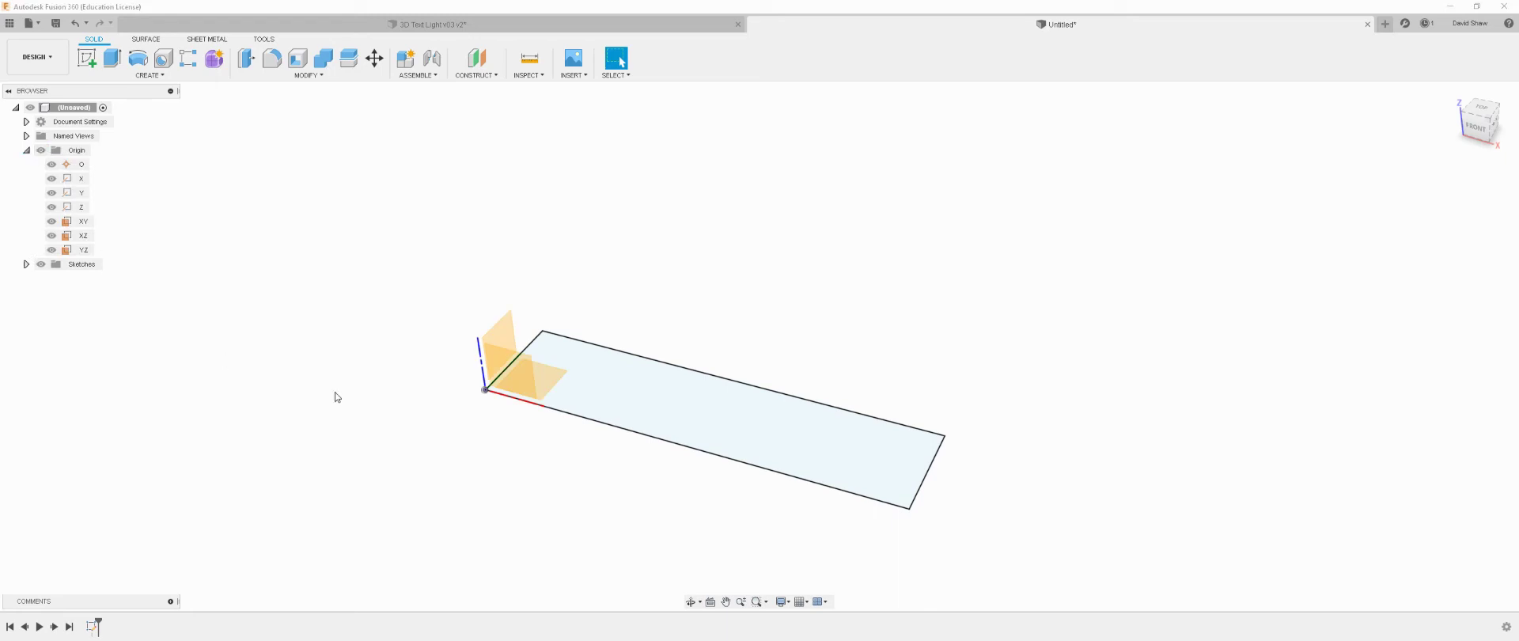
left_click(52, 249)
left_click(51, 235)
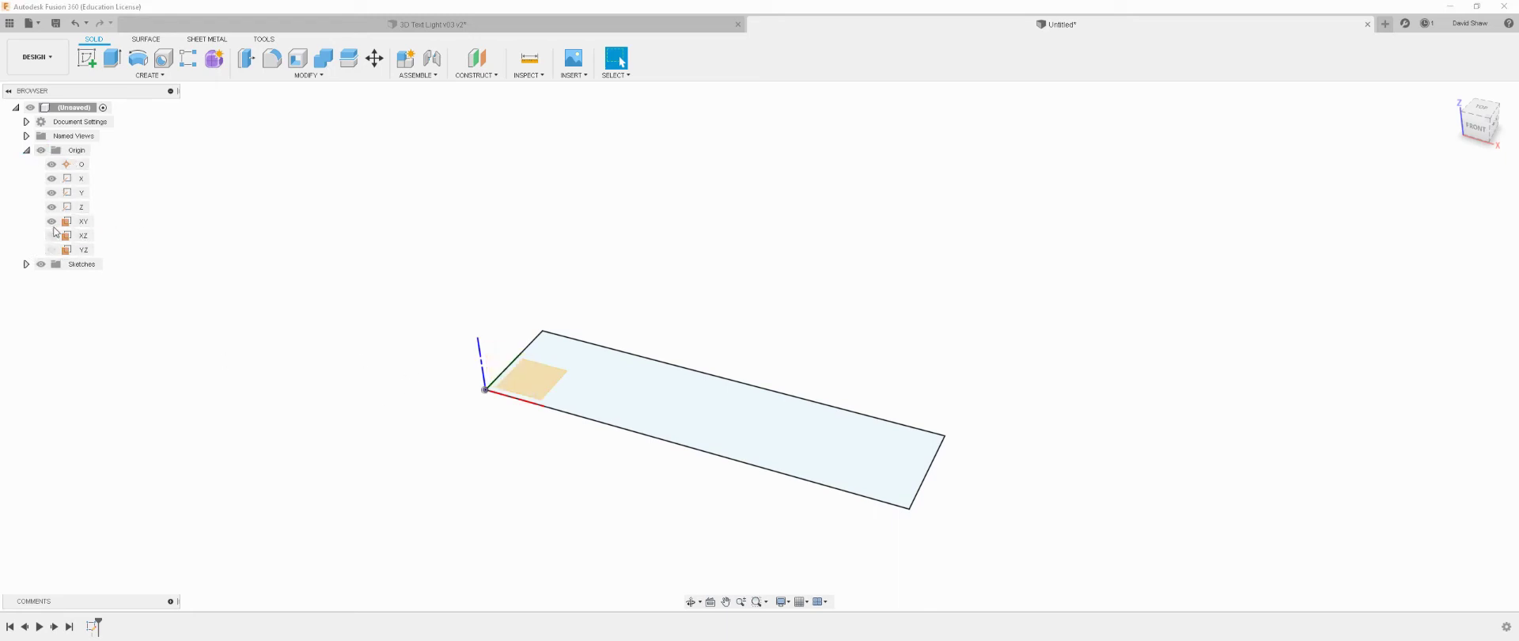
left_click(52, 221)
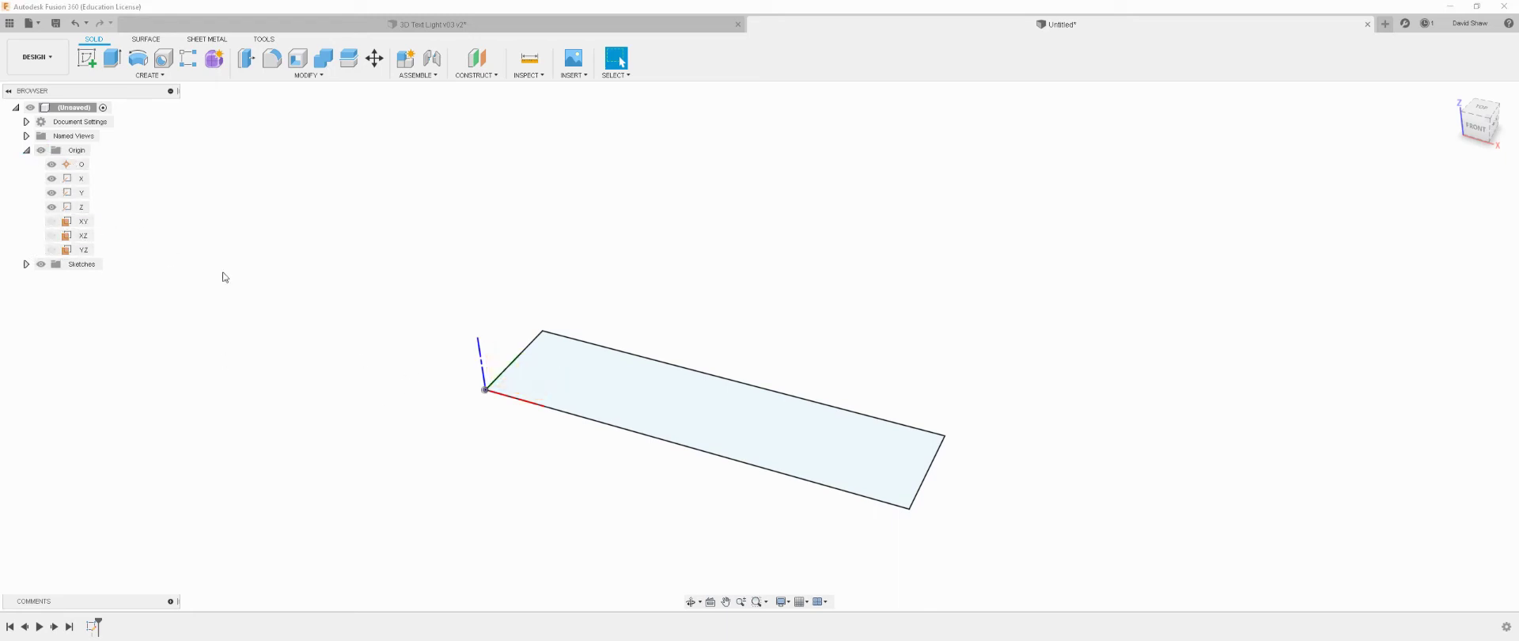
Re-show the origin axes, flatten the view, and switch to the YouTube tutorial
left_click(42, 152)
left_click(41, 153)
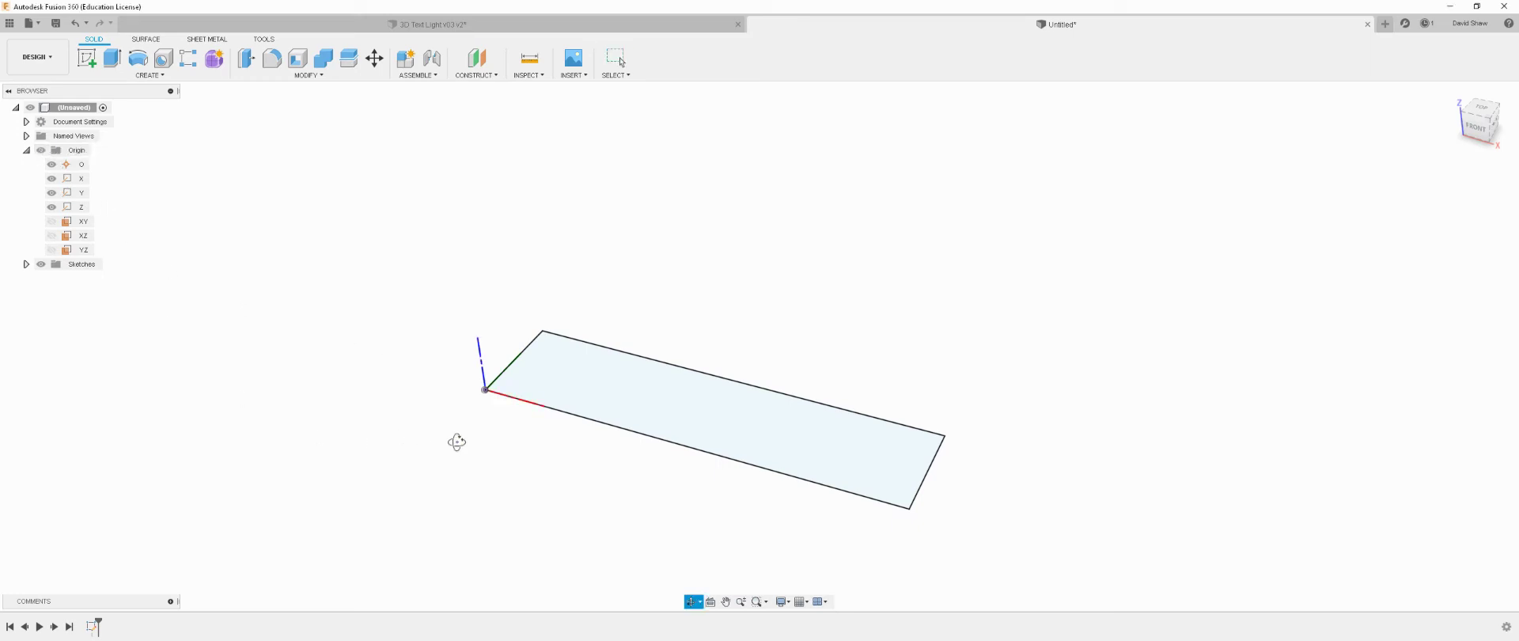
middle_click_drag(454, 441, 495, 464, "shift")
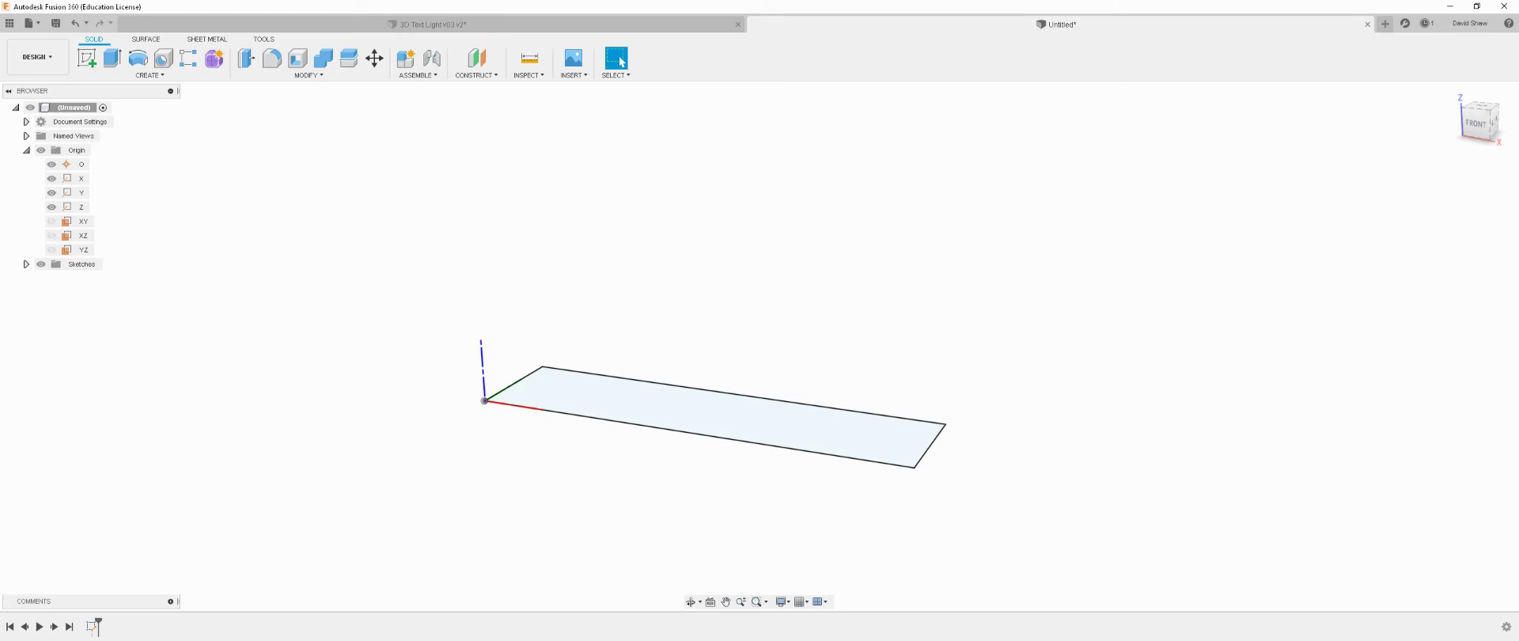
key("alt+Tab")
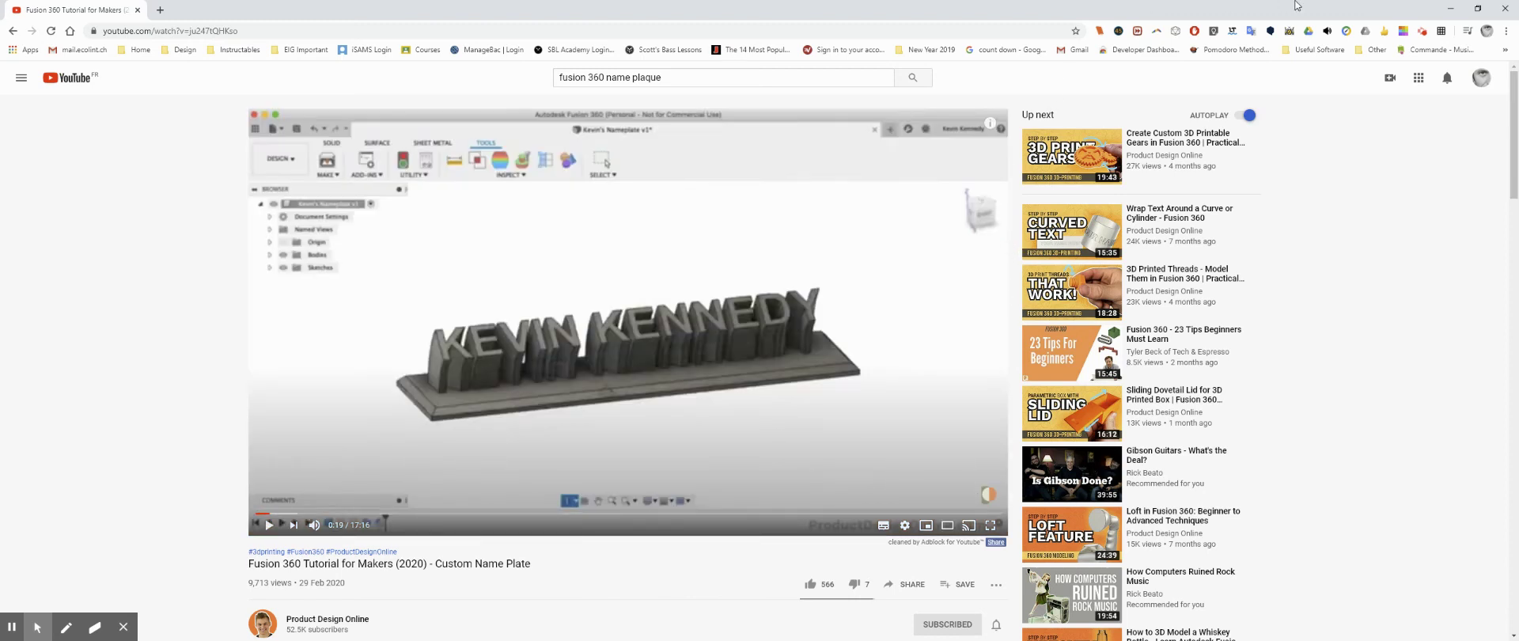
Minimize the Chrome tutorial window to bring the Fusion 360 design back
left_click(1450, 8)
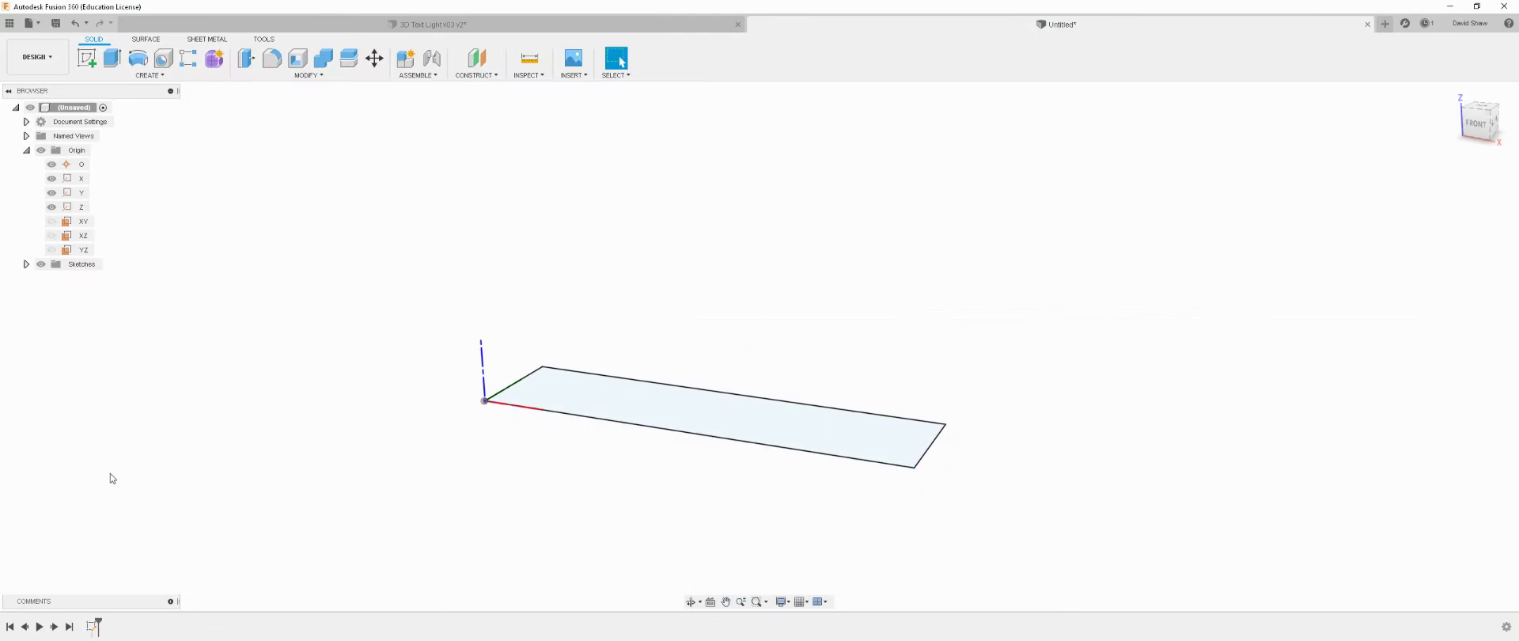
left_click(149, 74)
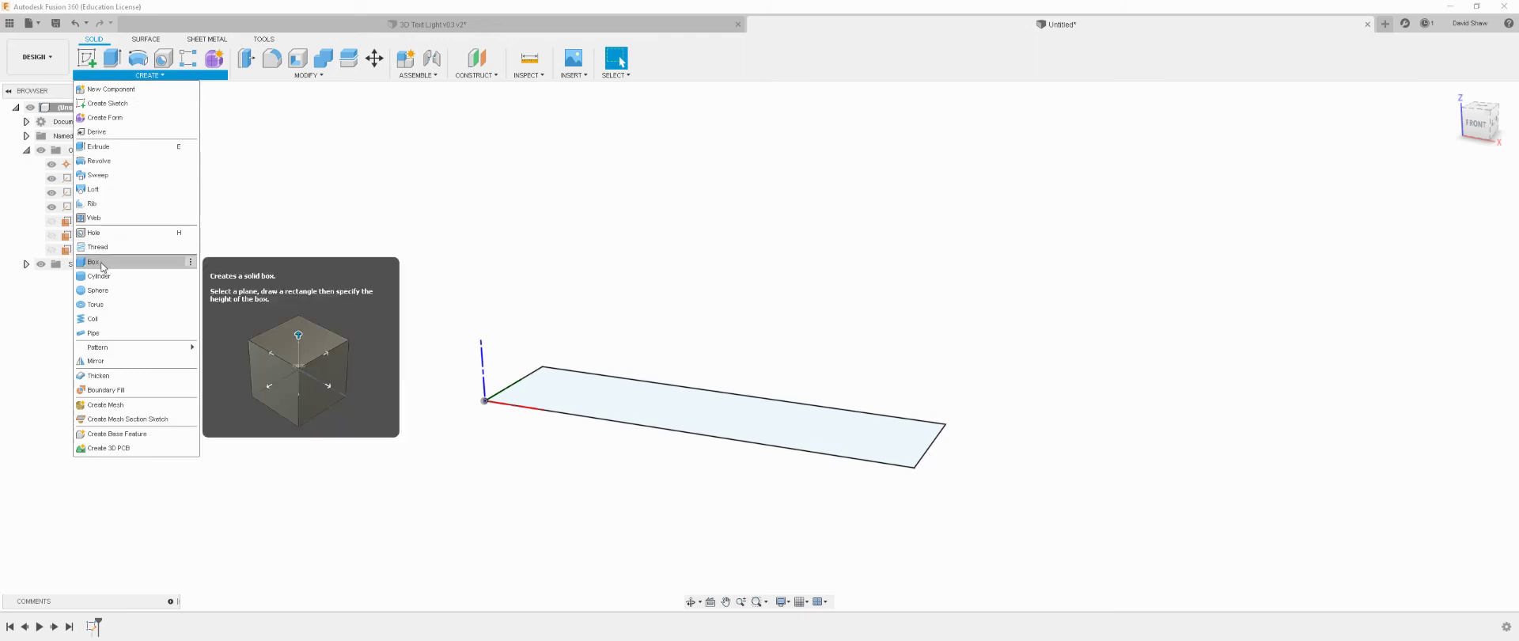
left_click(458, 129)
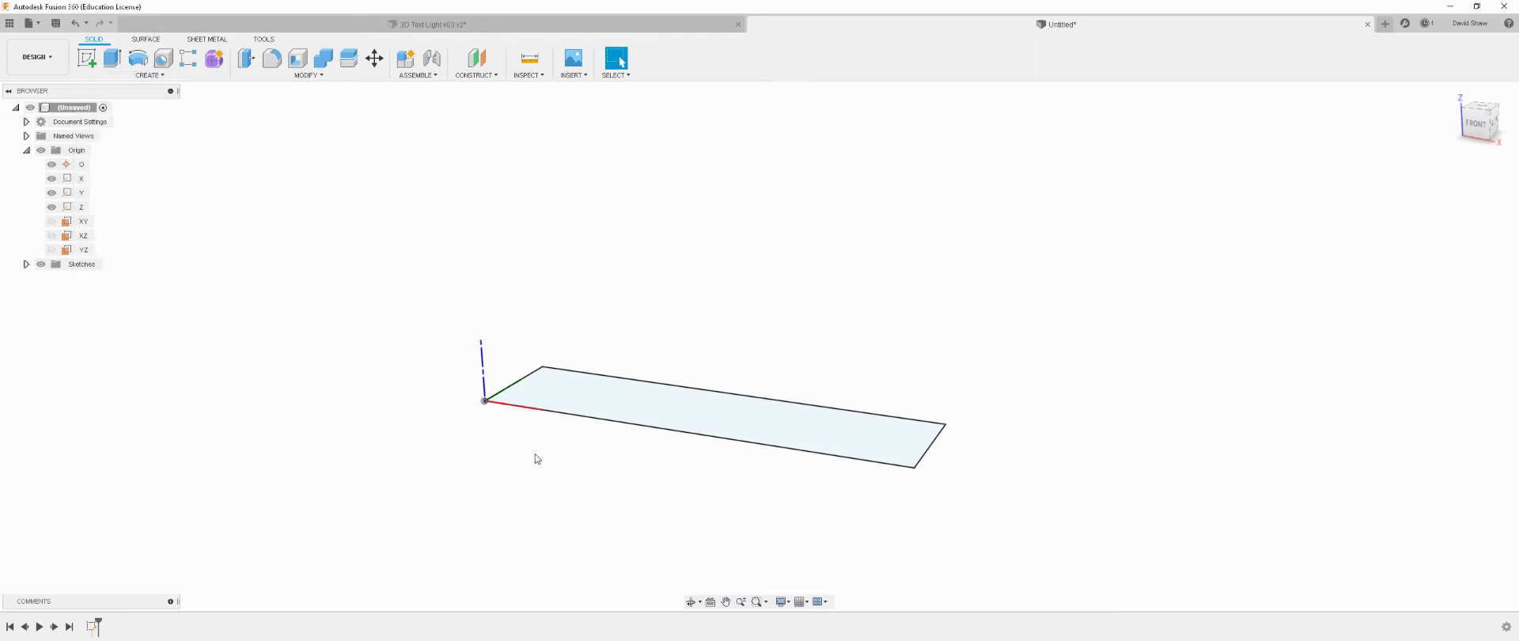
left_click(112, 62)
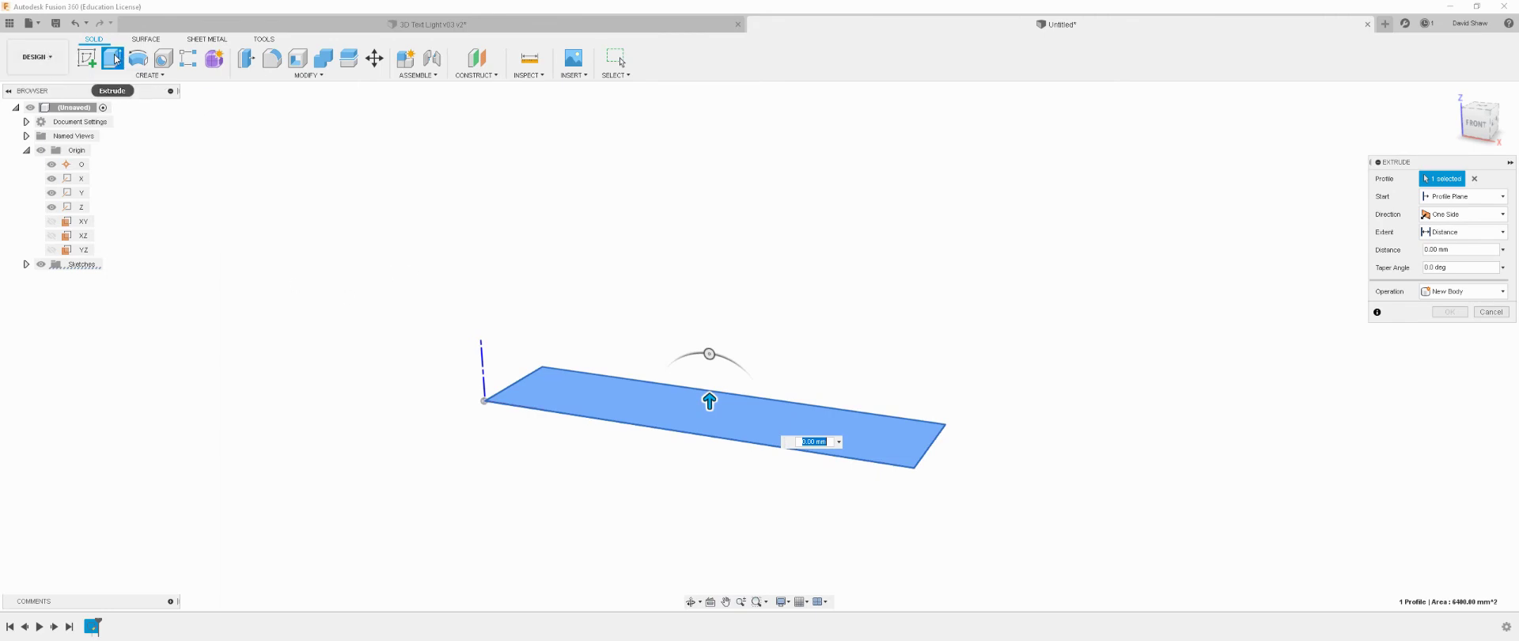
key("Escape")
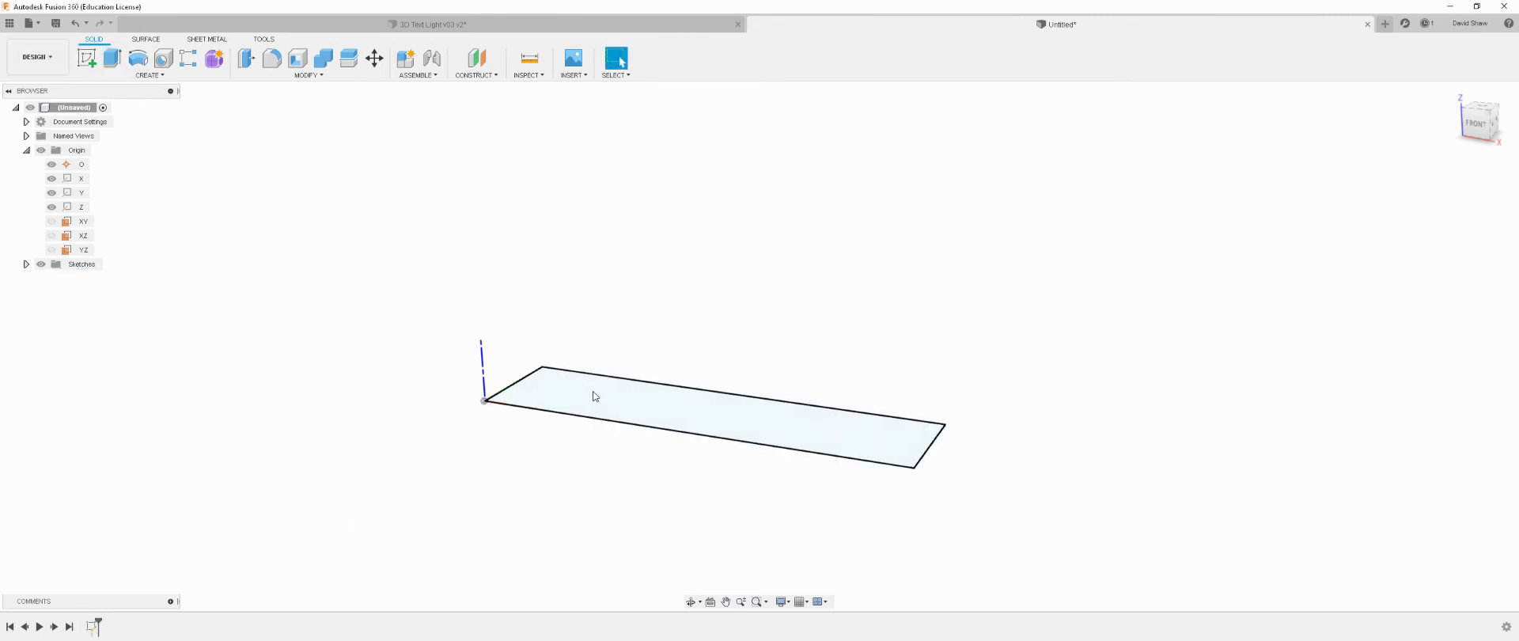
left_click(619, 416)
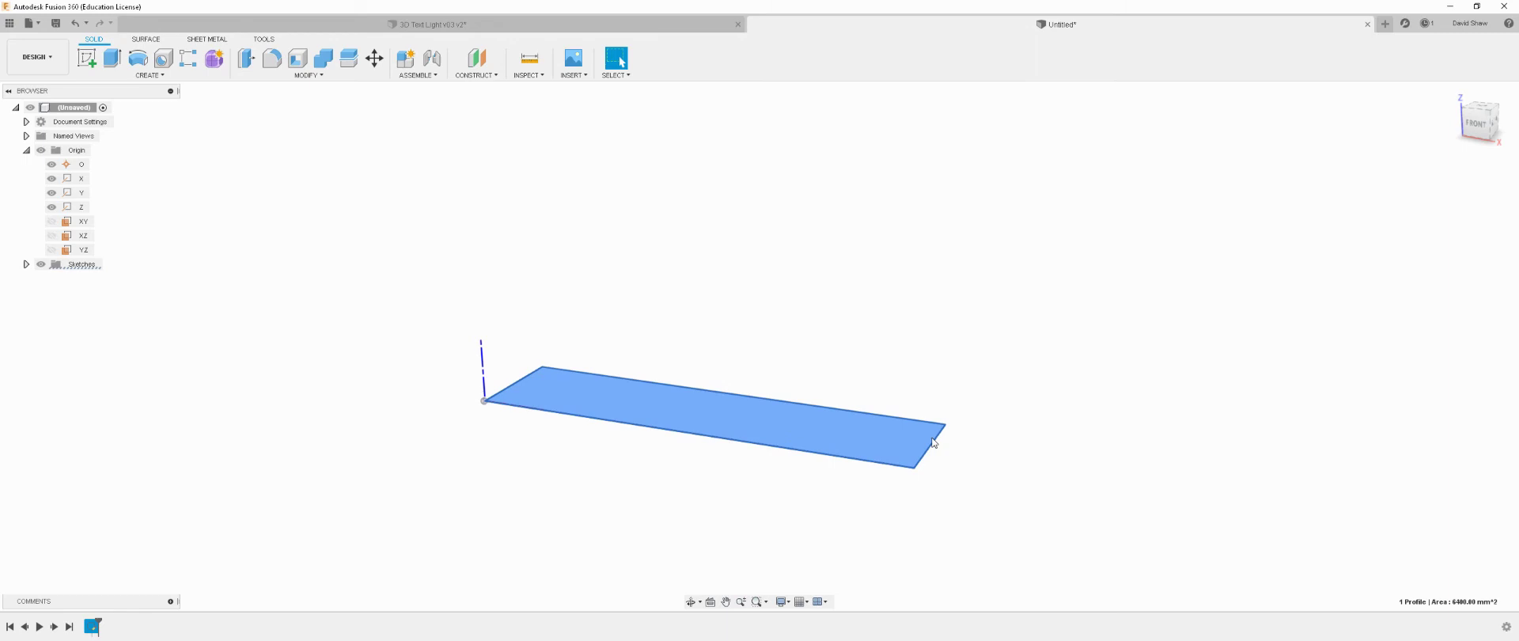
left_click(111, 59)
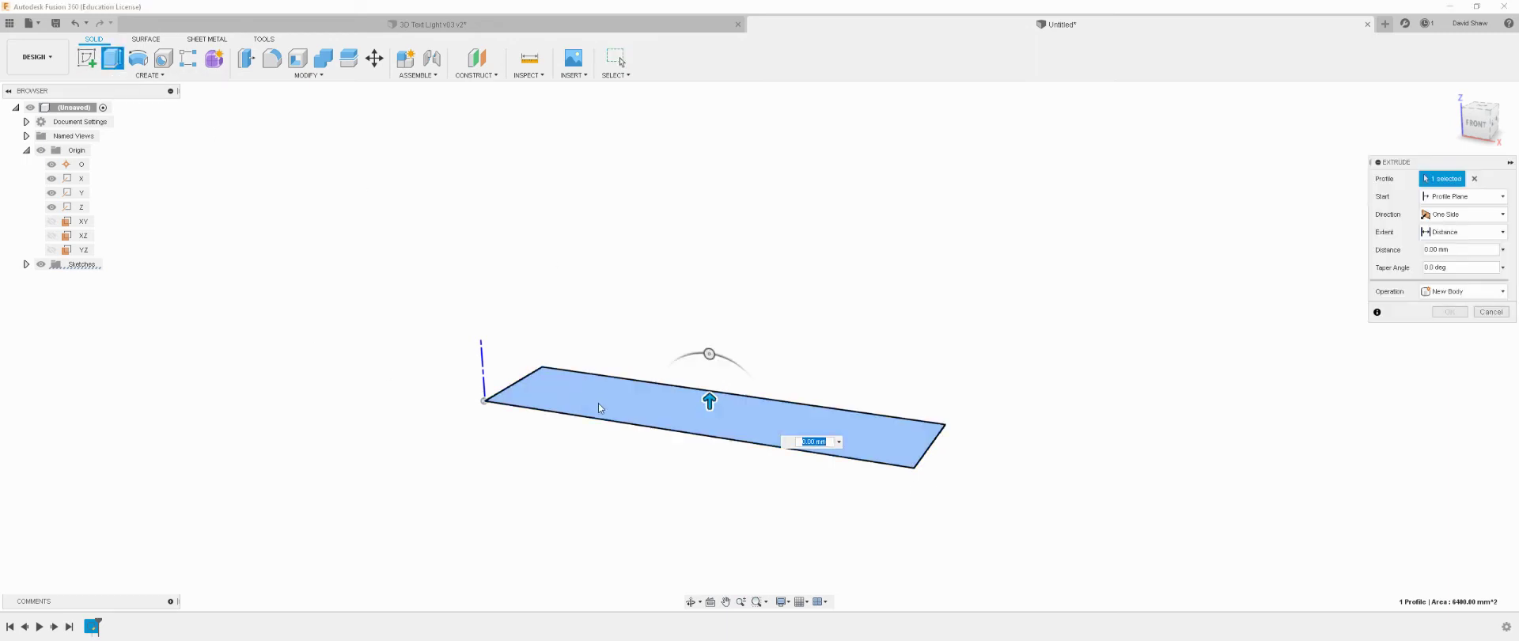
type("30")
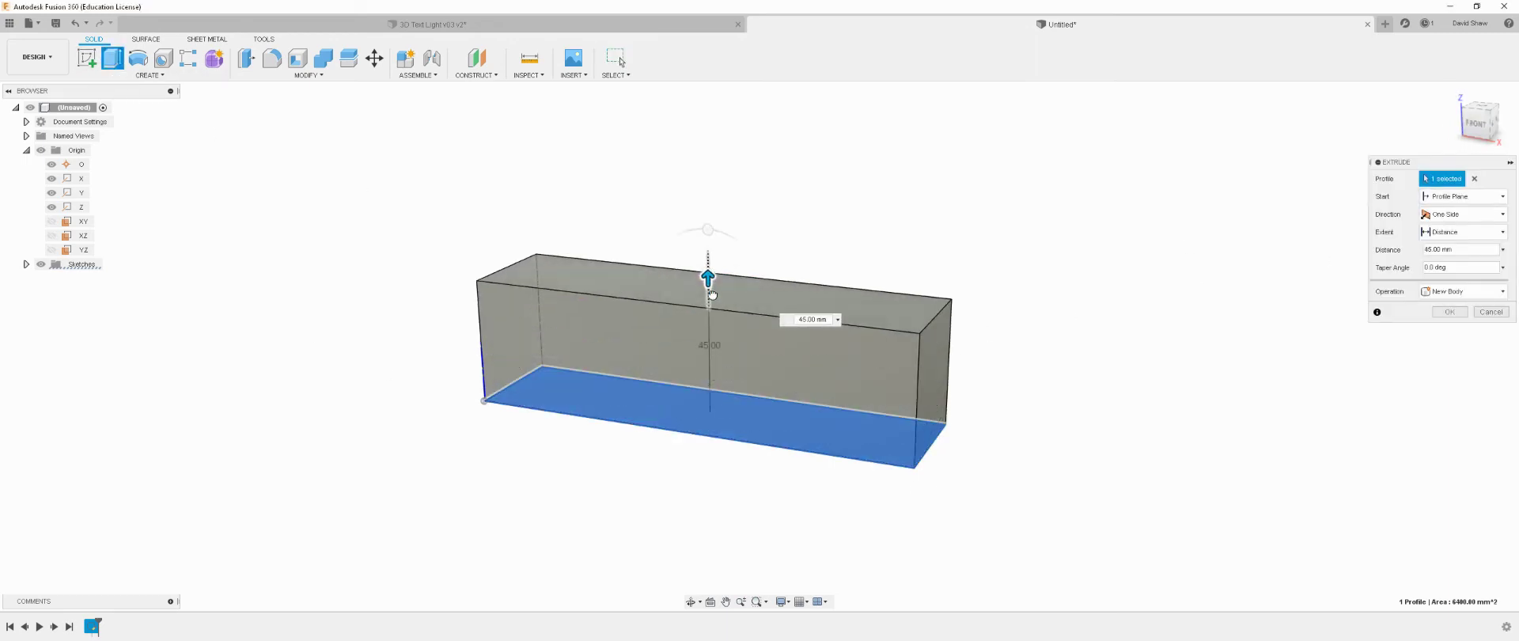
left_click(1490, 311)
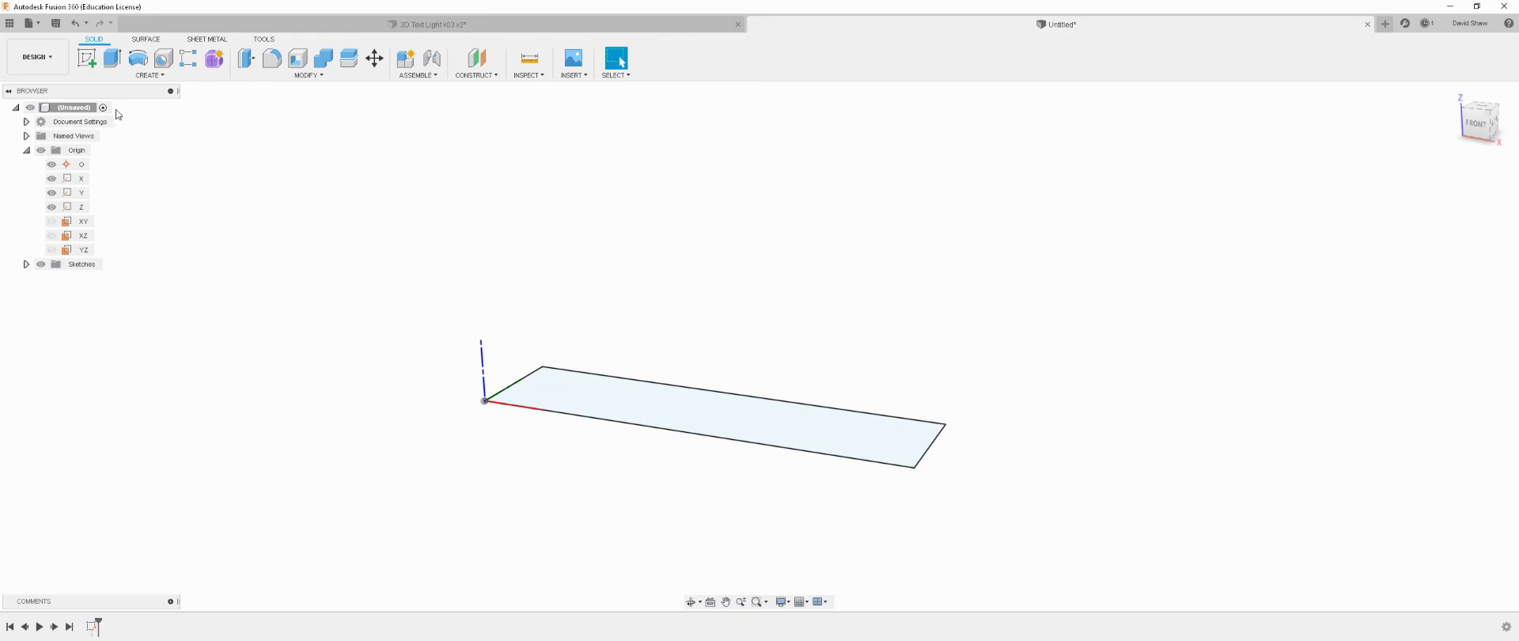
left_click(112, 59)
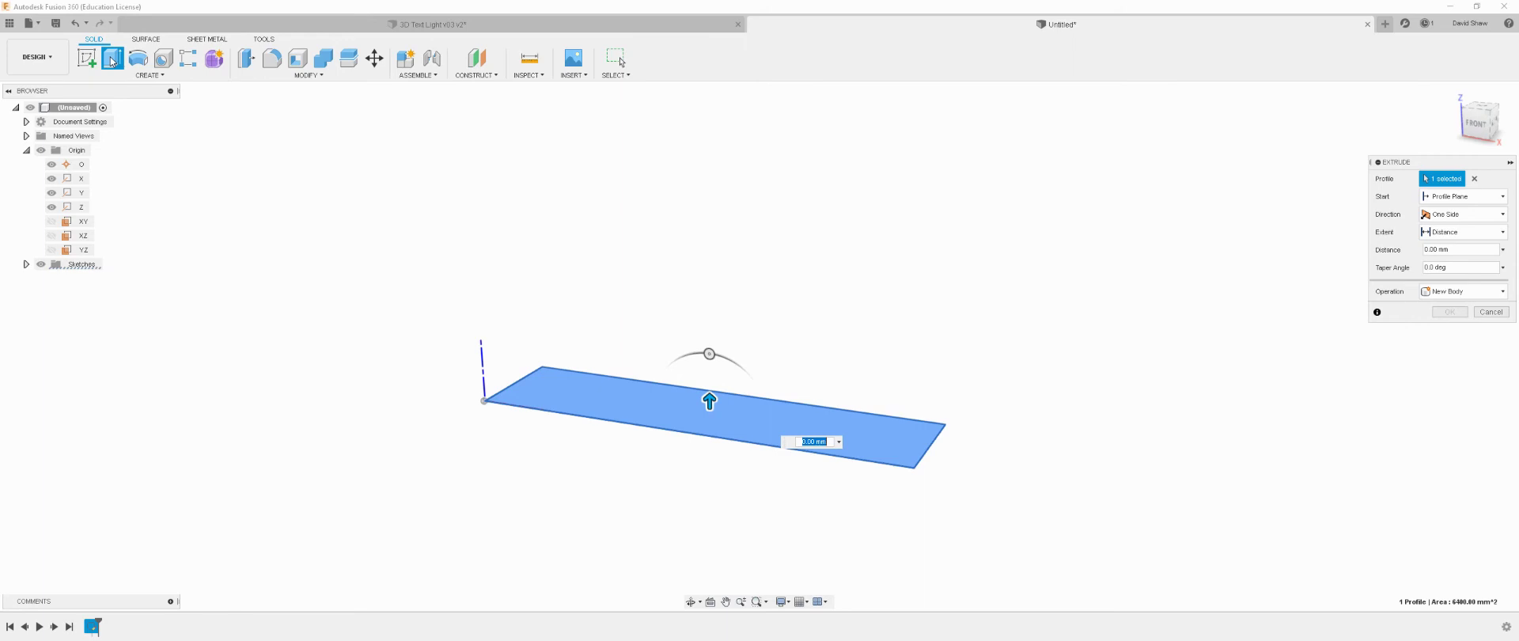
key("Escape")
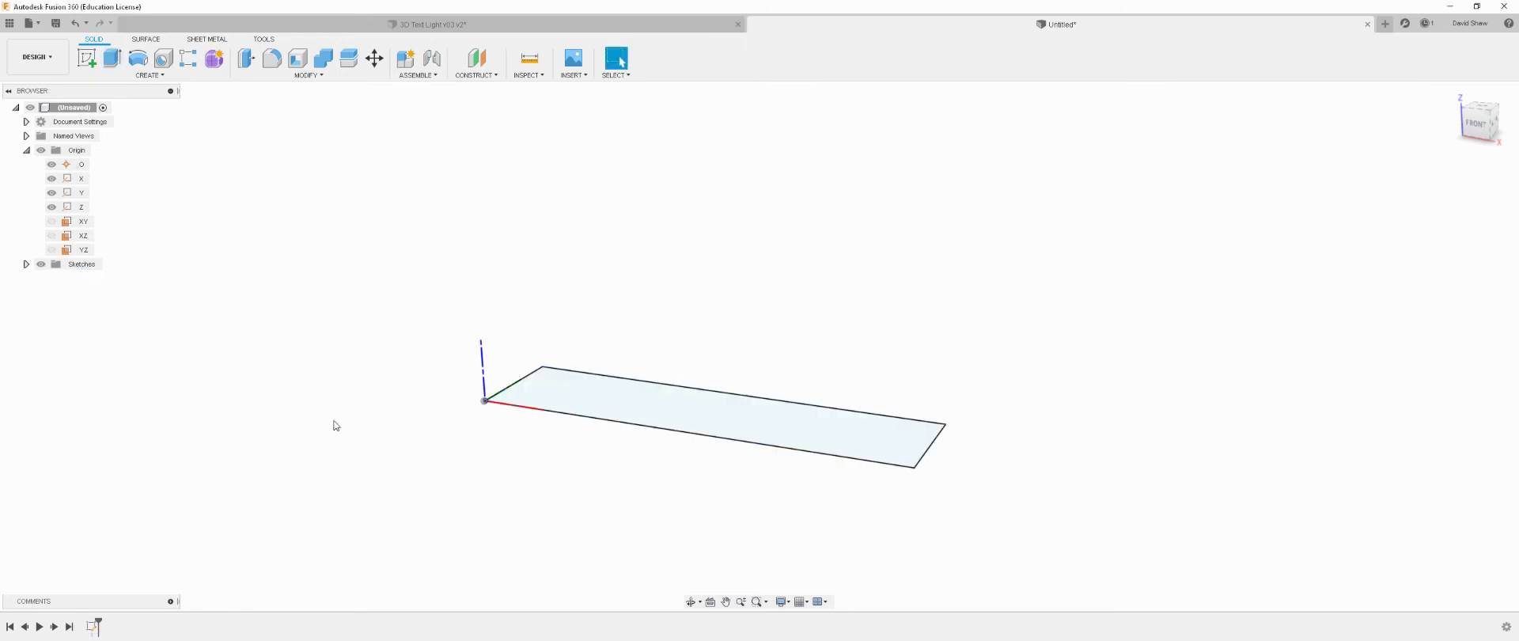
right_click(96, 626)
left_click(130, 493)
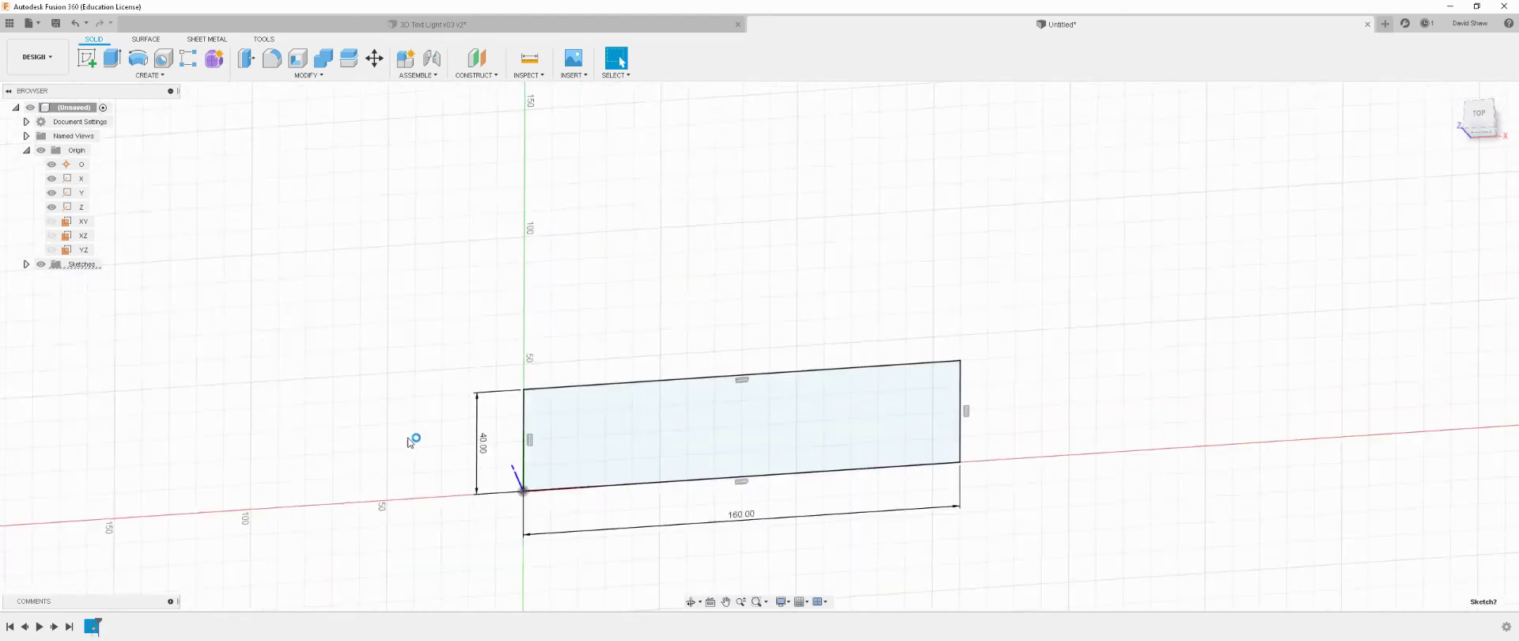
key("r")
left_click(622, 188)
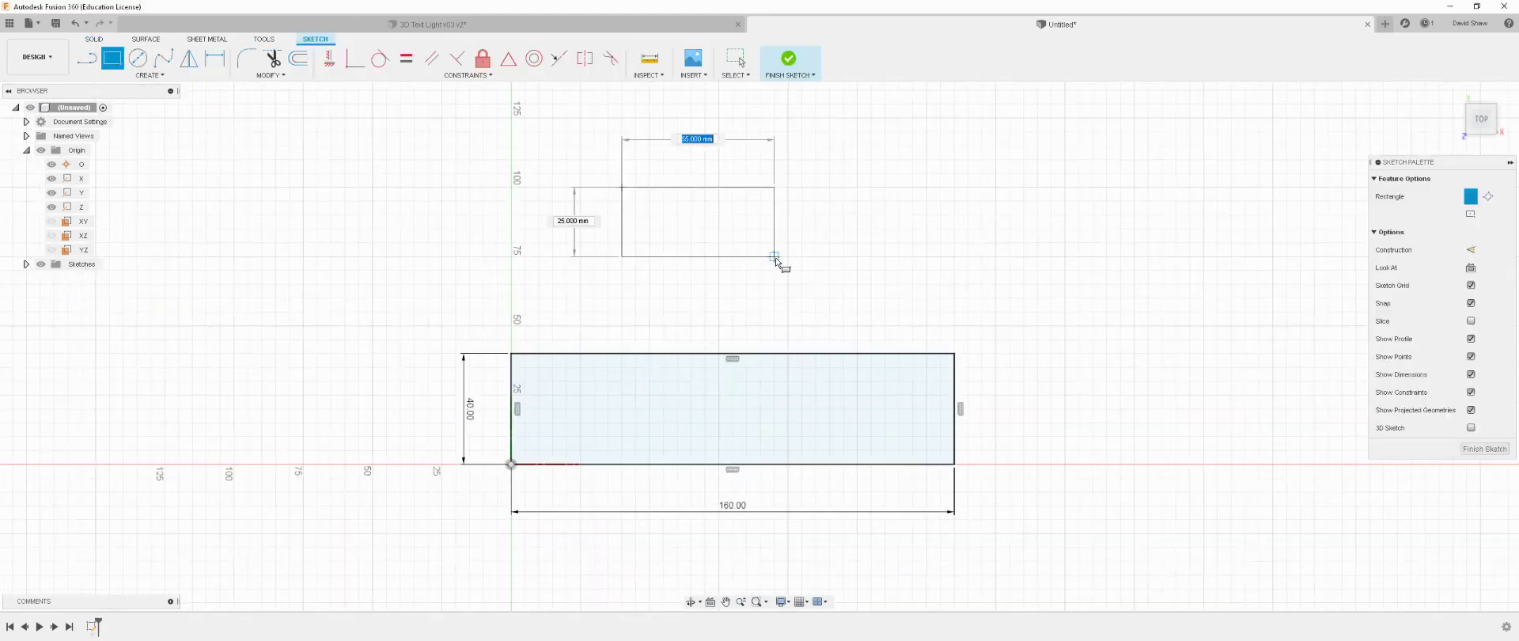
left_click(775, 258)
left_click(791, 63)
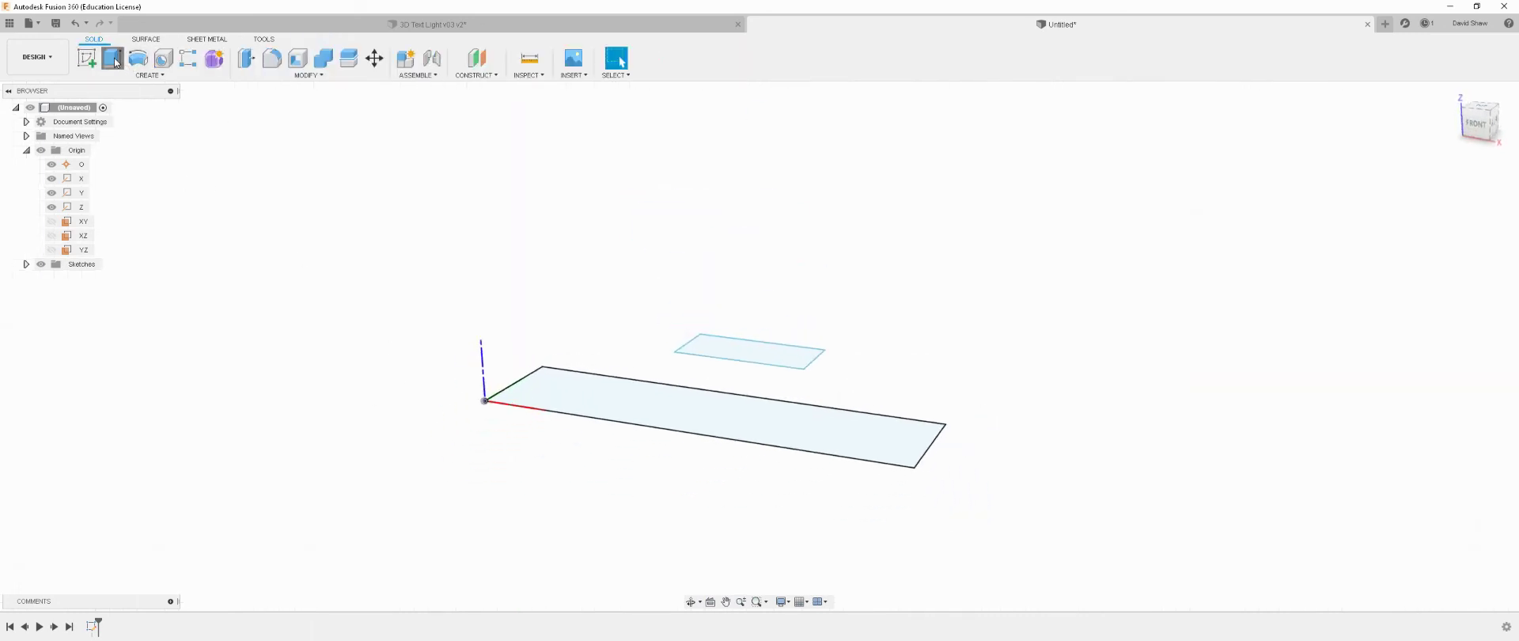
left_click(113, 58)
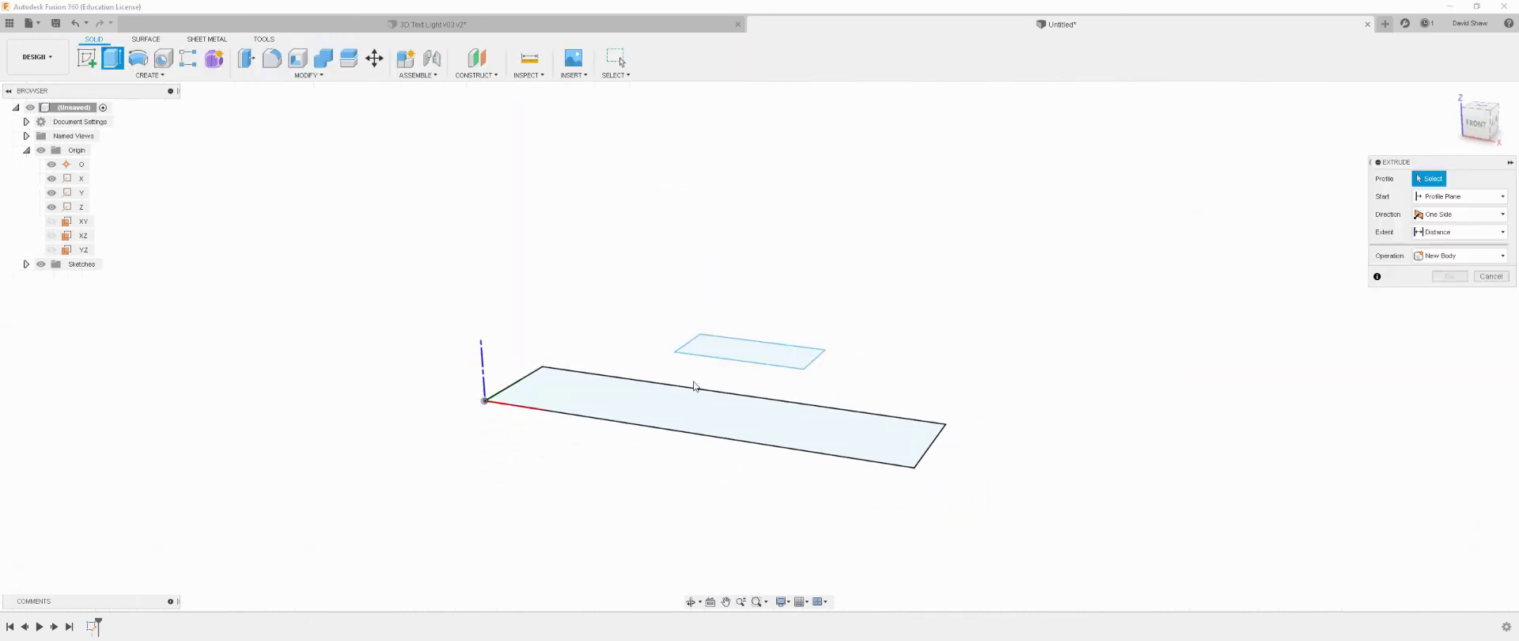
left_click(732, 354)
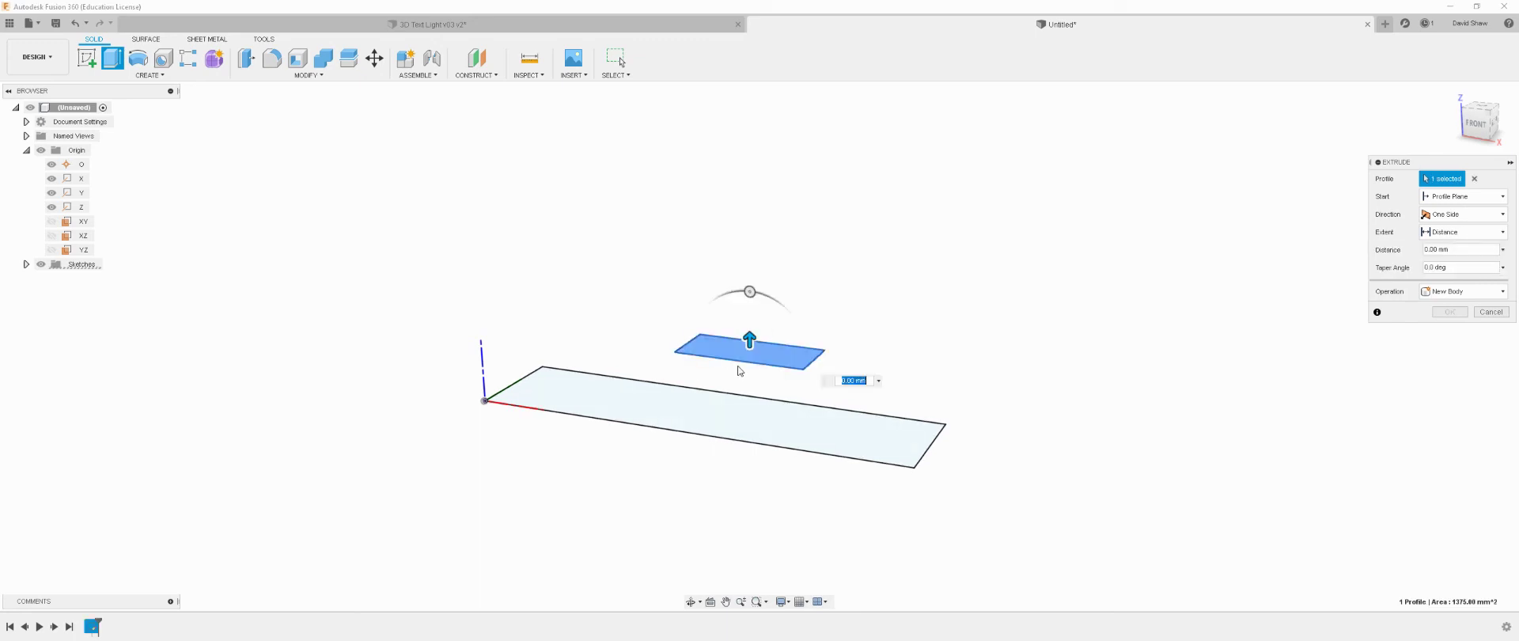
left_click(1474, 180)
left_click(765, 419)
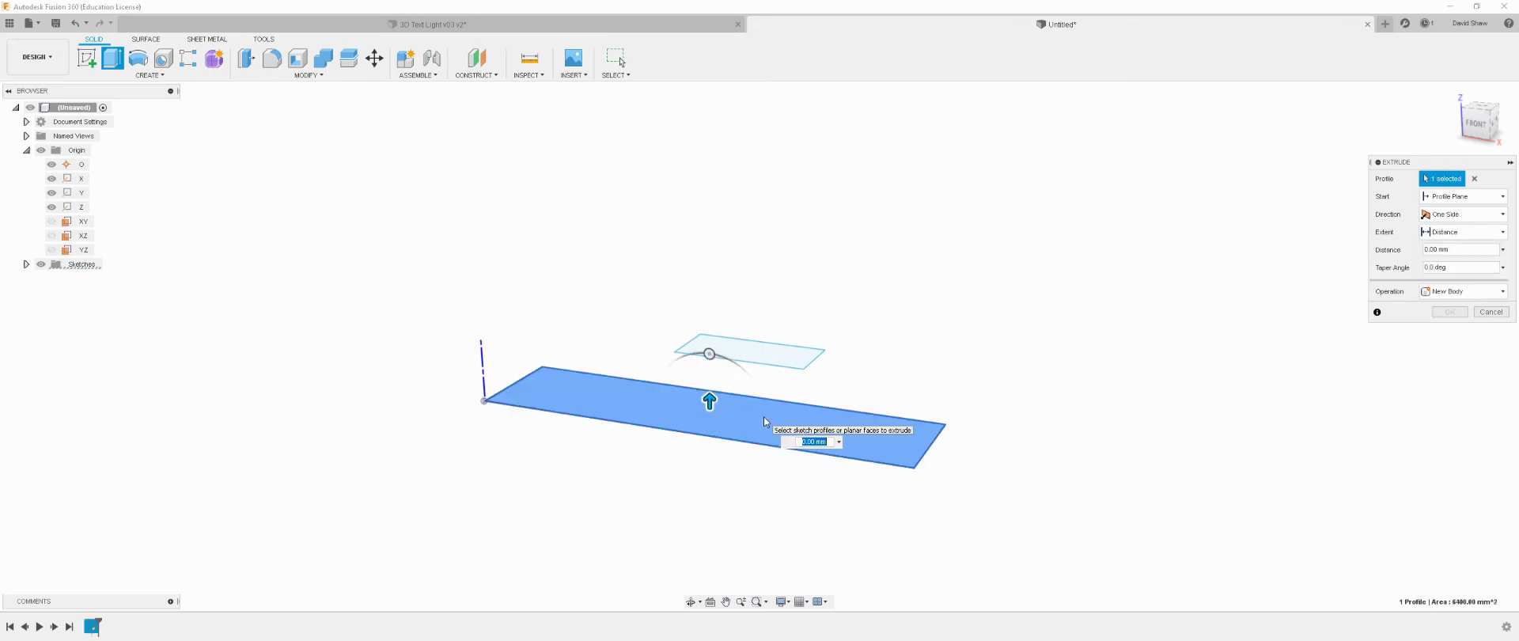
left_click(1474, 179)
left_click(1490, 279)
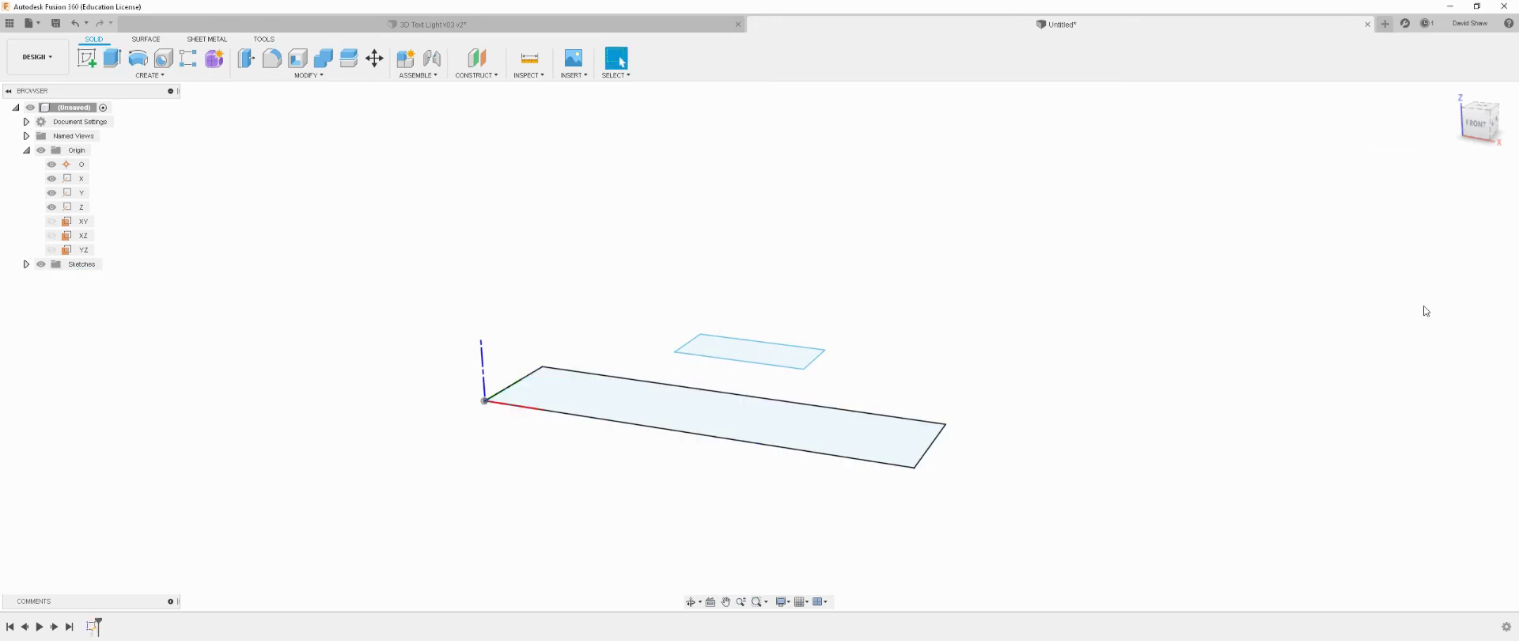
left_click(76, 25)
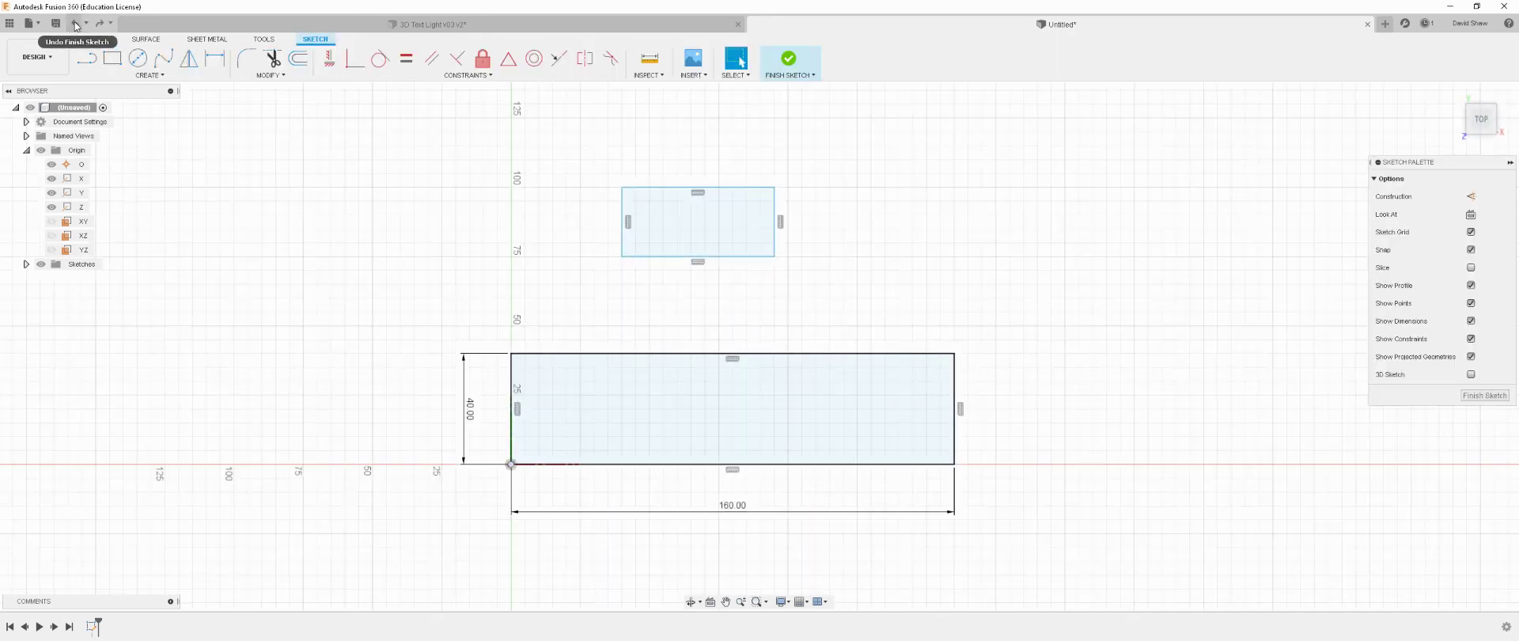
left_click(801, 61)
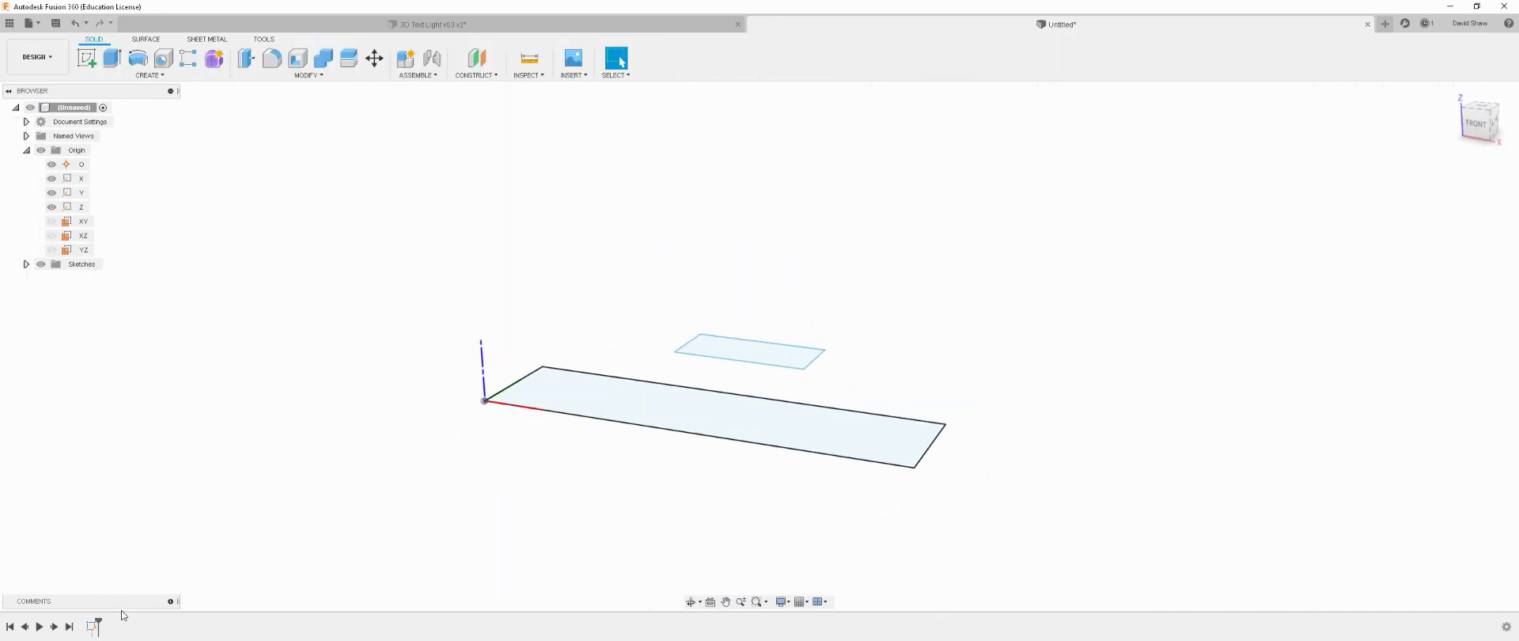
right_click(94, 624)
left_click(127, 508)
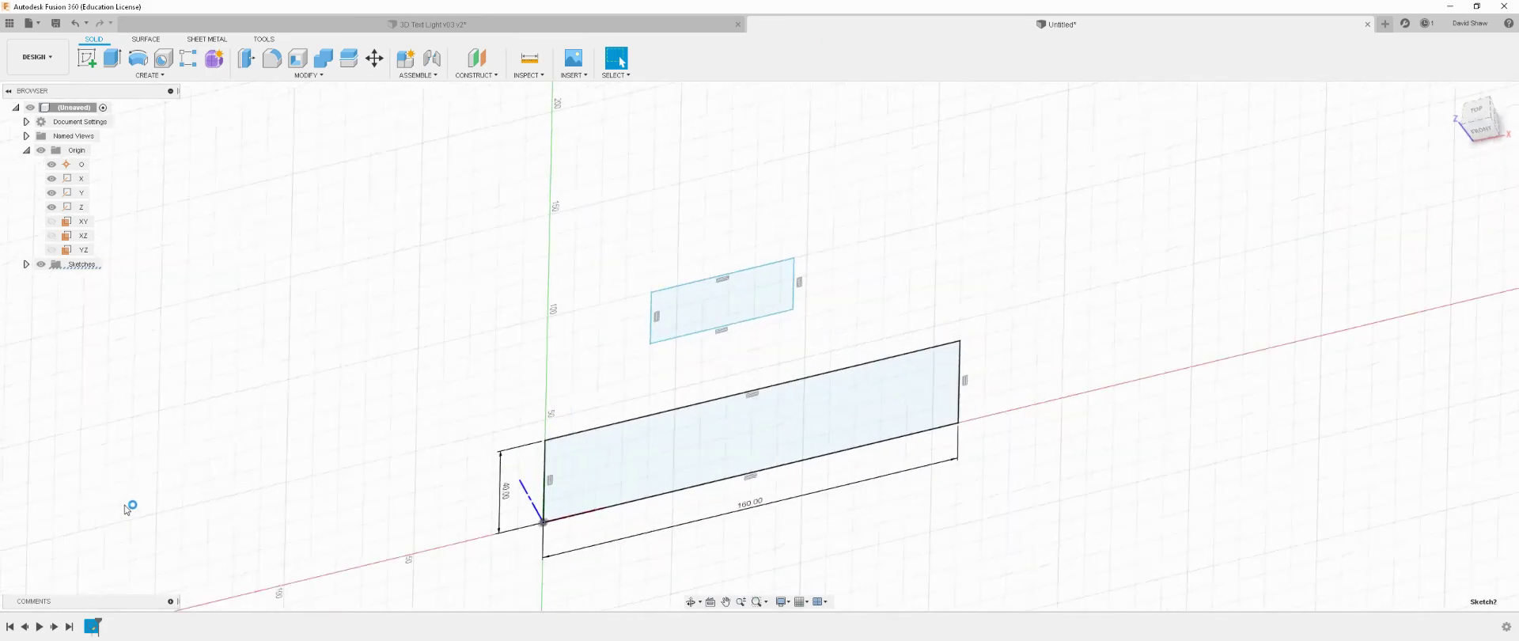
left_click_drag(574, 164, 909, 290)
key("Delete")
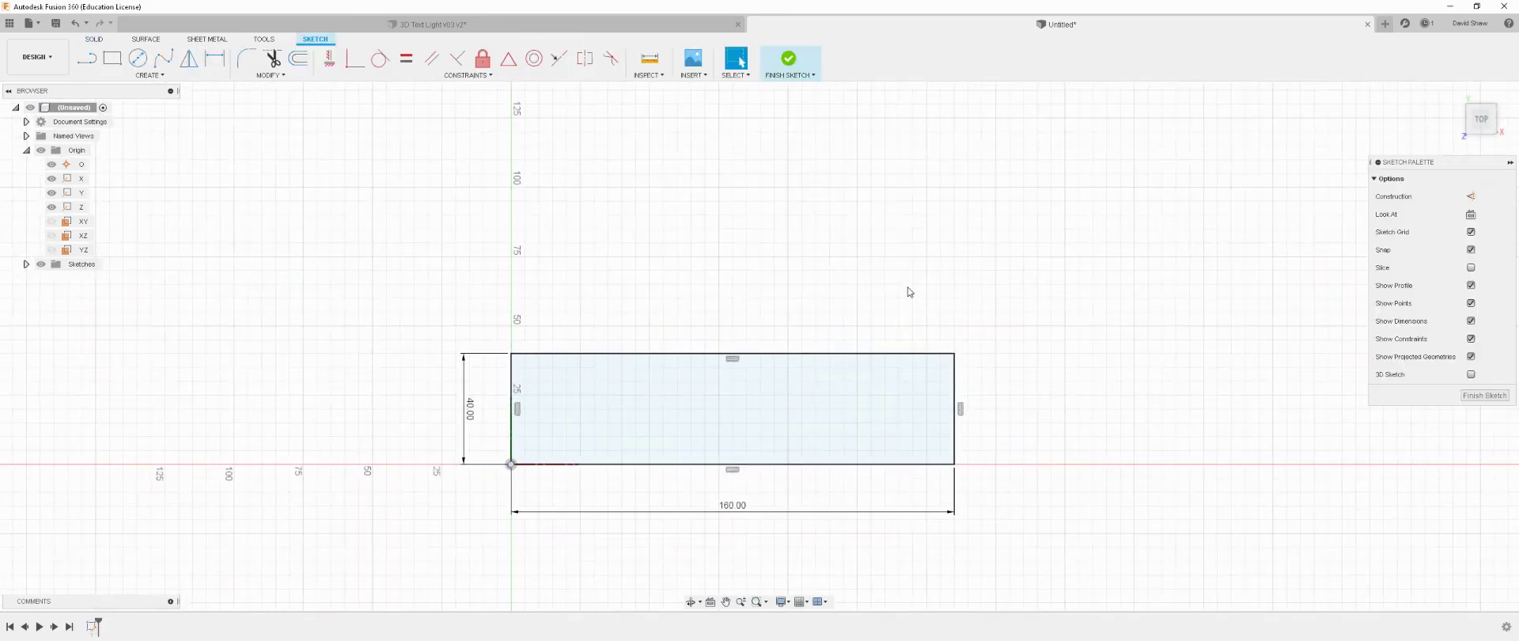
left_click(800, 64)
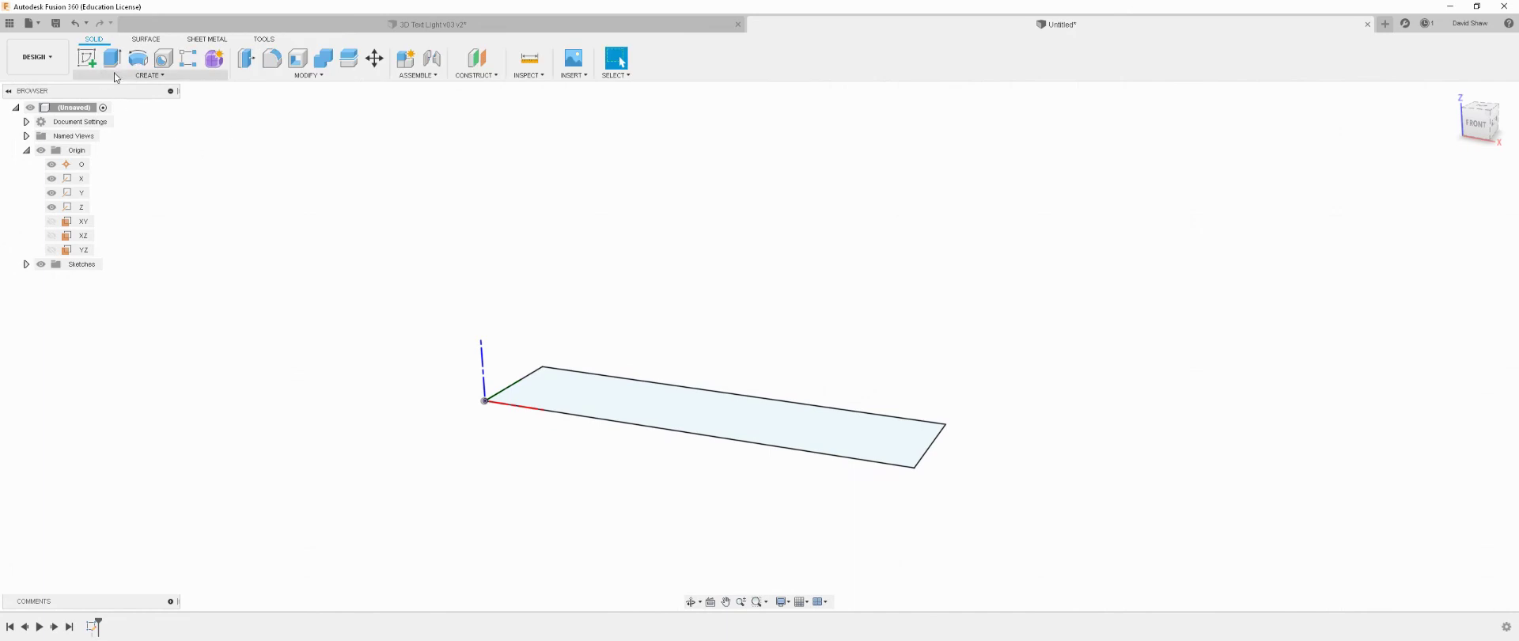
Extrude the 160 by 40 mm rectangle 1.5 mm as a new body
left_click(112, 58)
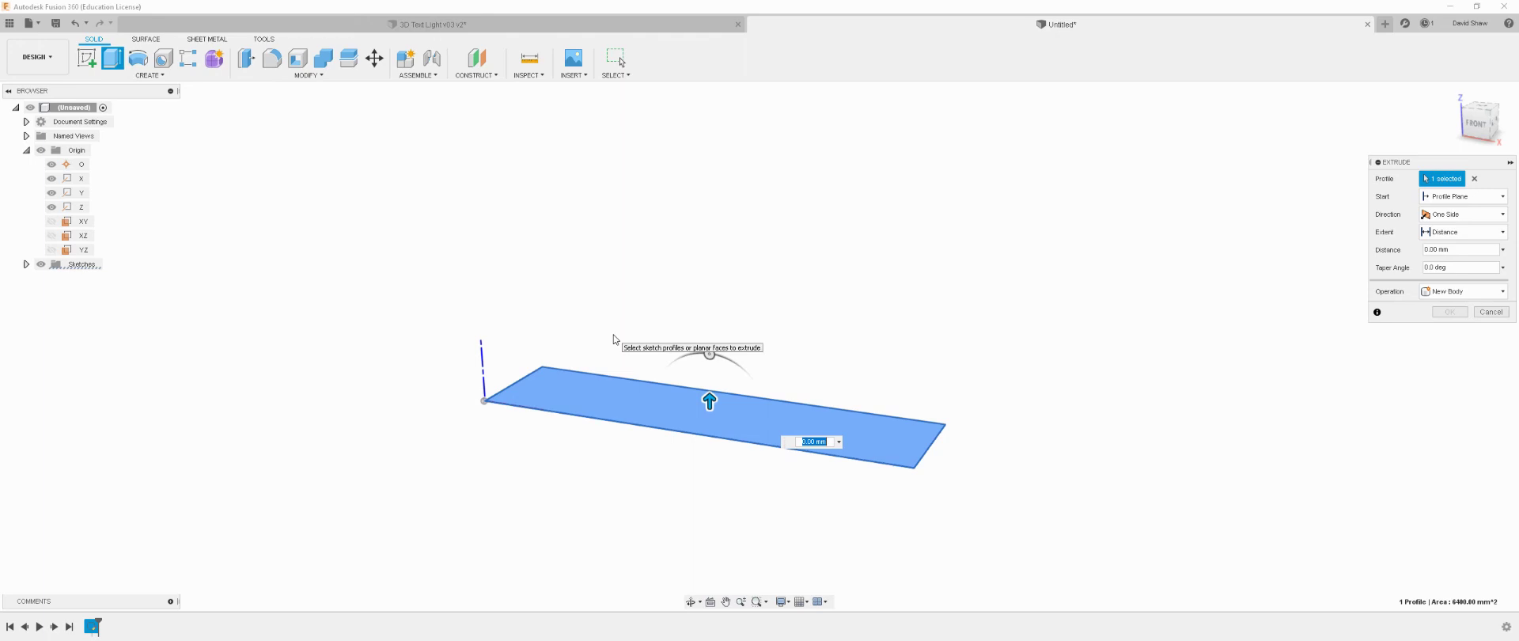
type("1.5")
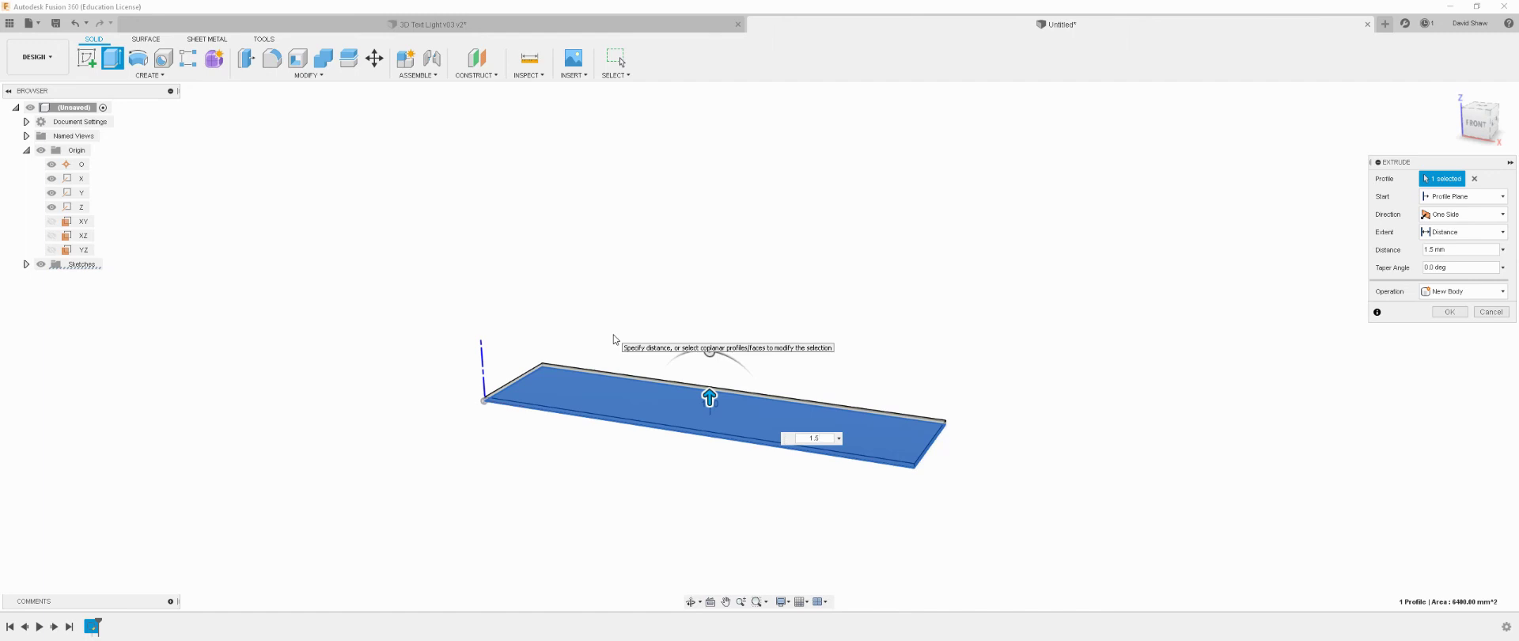
key("Return")
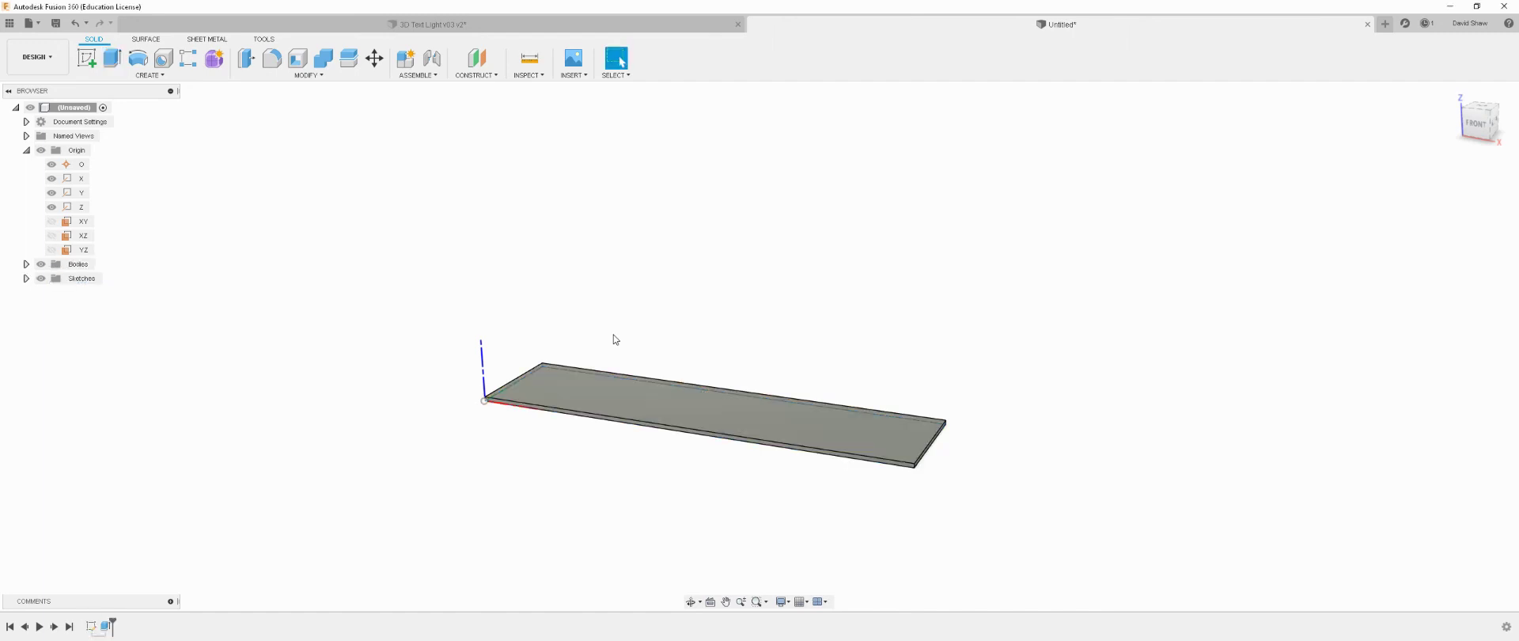